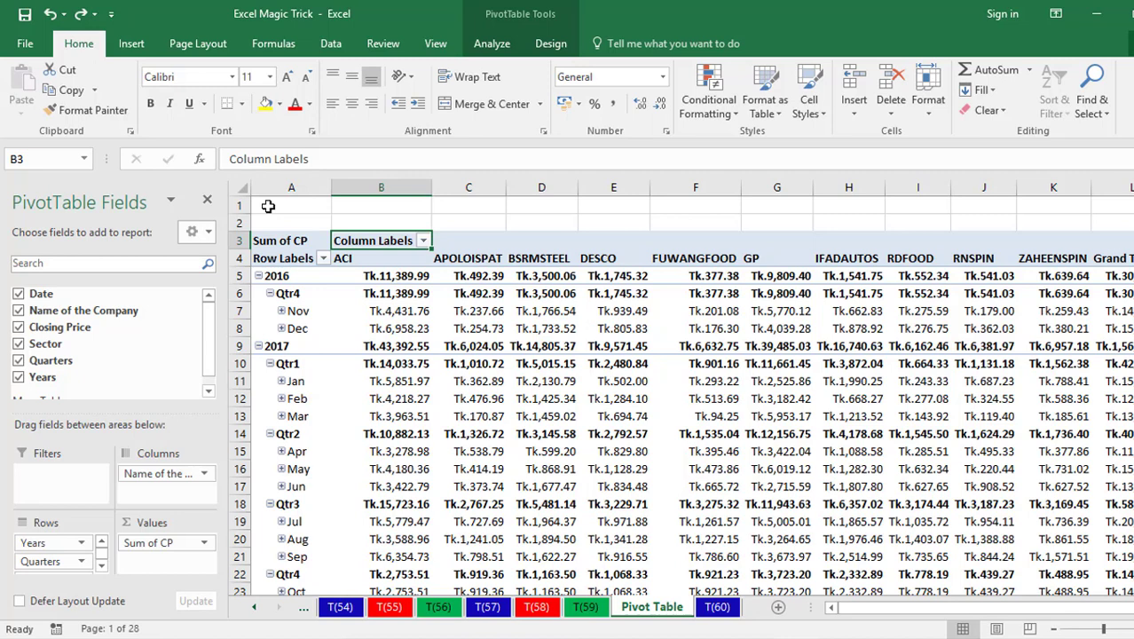
Bring up More Sort Options for the Name of the Company field, still sorted manually
{"action": "left_click", "coordinate": [423, 240]}
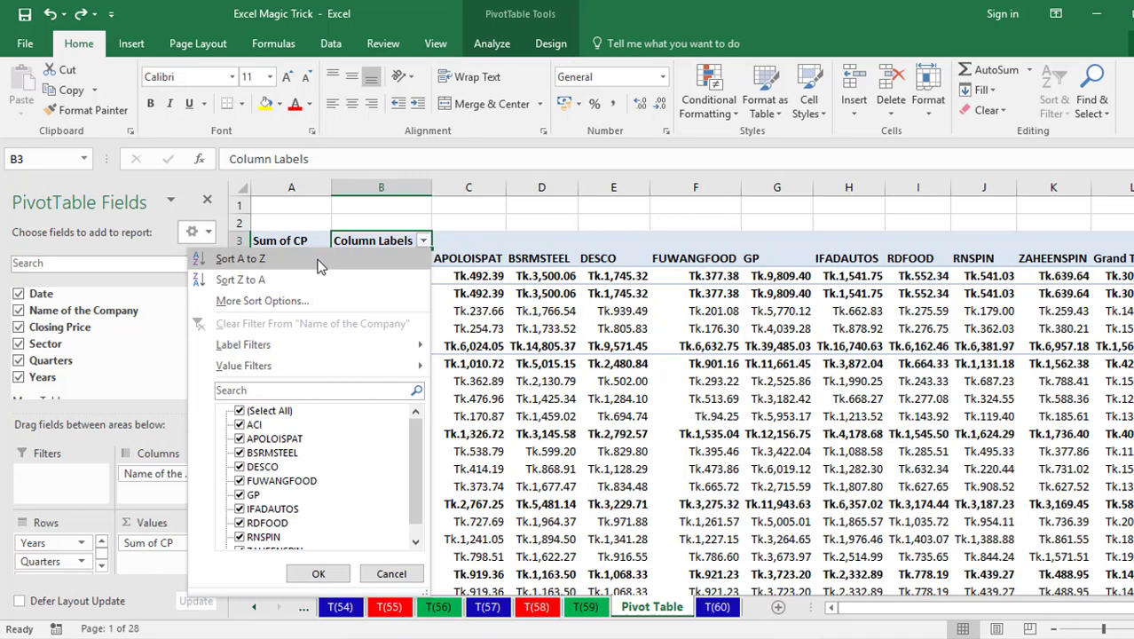
{"action": "left_click", "coordinate": [336, 305]}
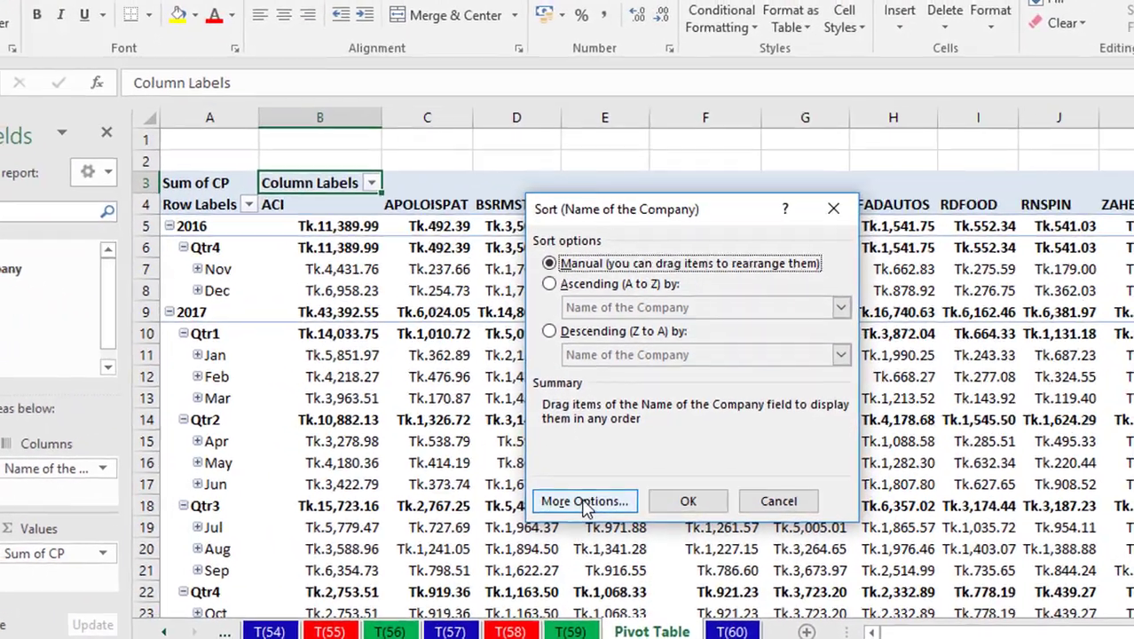
Turn off AutoSort in the advanced sort options for company names
{"action": "left_click", "coordinate": [584, 503]}
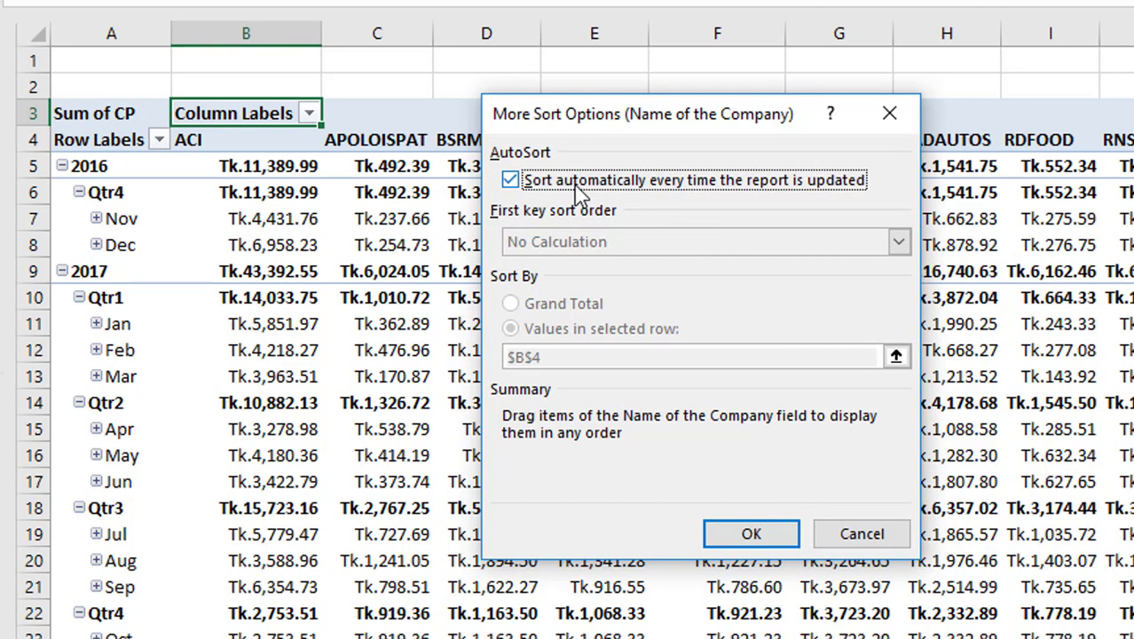
{"action": "left_click", "coordinate": [510, 180]}
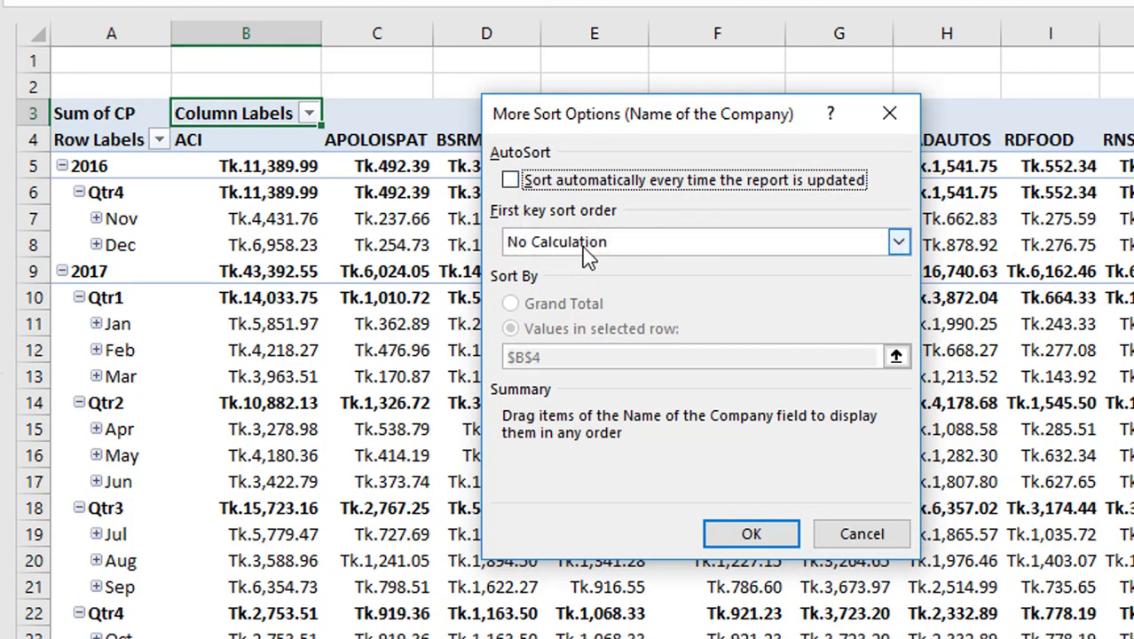
{"action": "left_click", "coordinate": [899, 243]}
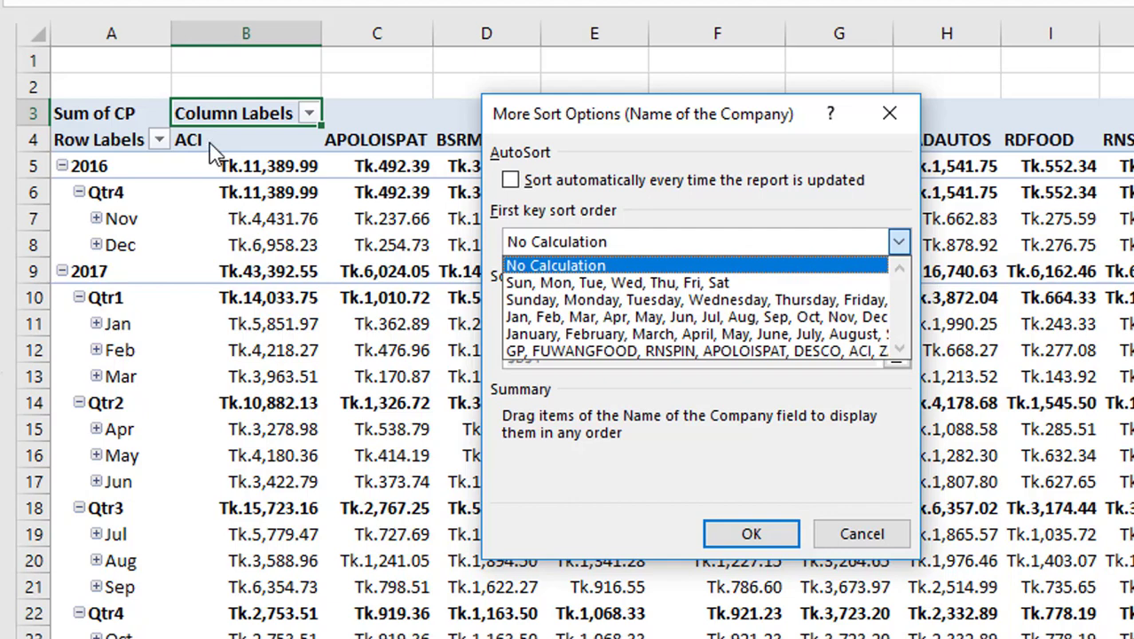
{"action": "left_click", "coordinate": [699, 133]}
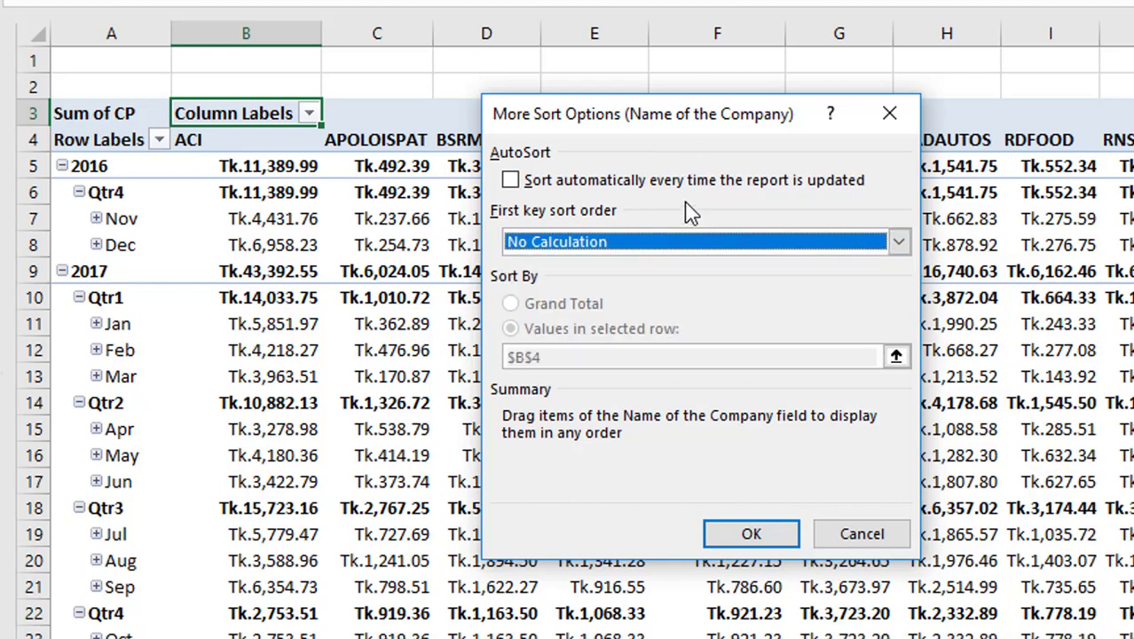
{"action": "left_click_drag", "start_coordinate": [683, 123], "coordinate": [668, 202]}
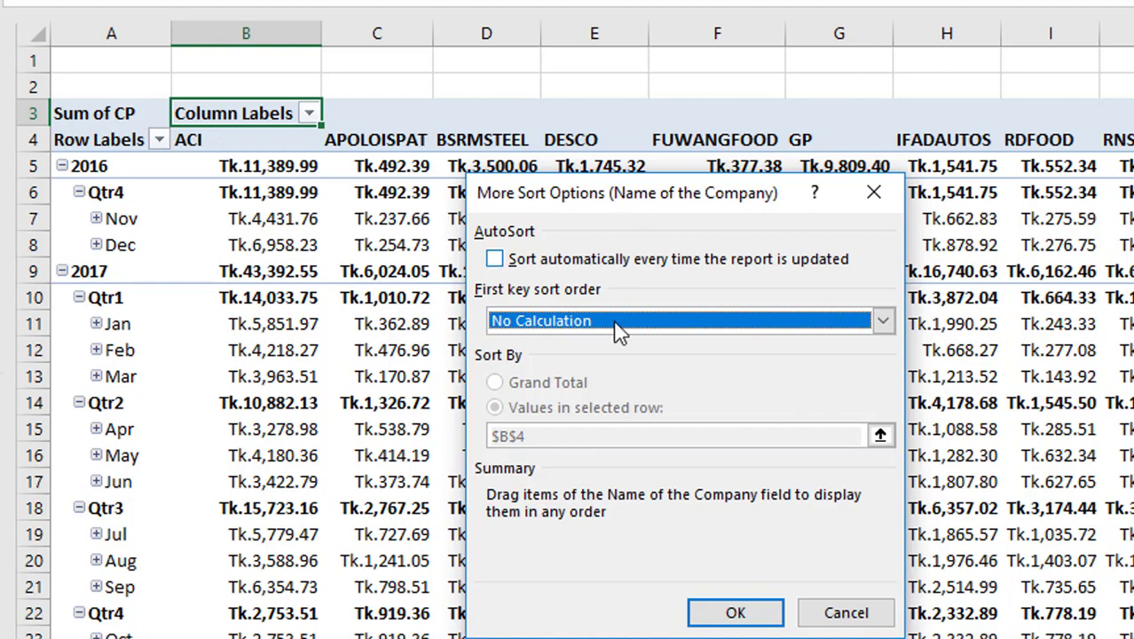
Sort companies ascending by the custom list GP, FUWANGFOOD, RNSPIN, APOLOISPAT, DESCO, ACI, ZAHEENSPIN
{"action": "left_click", "coordinate": [883, 320]}
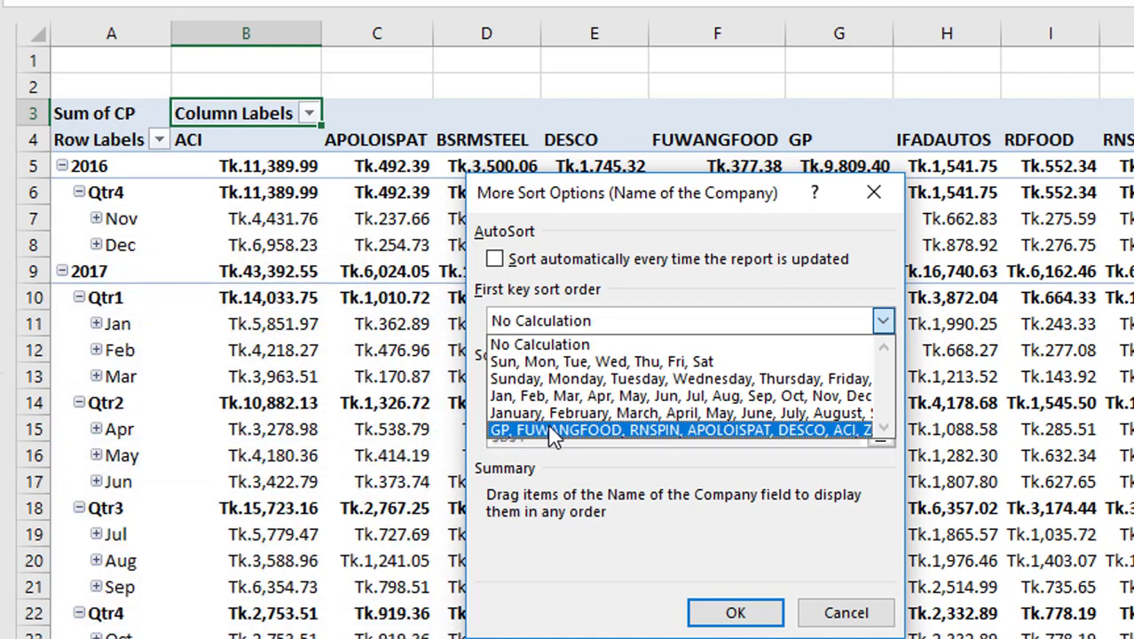
{"action": "left_click", "coordinate": [554, 435]}
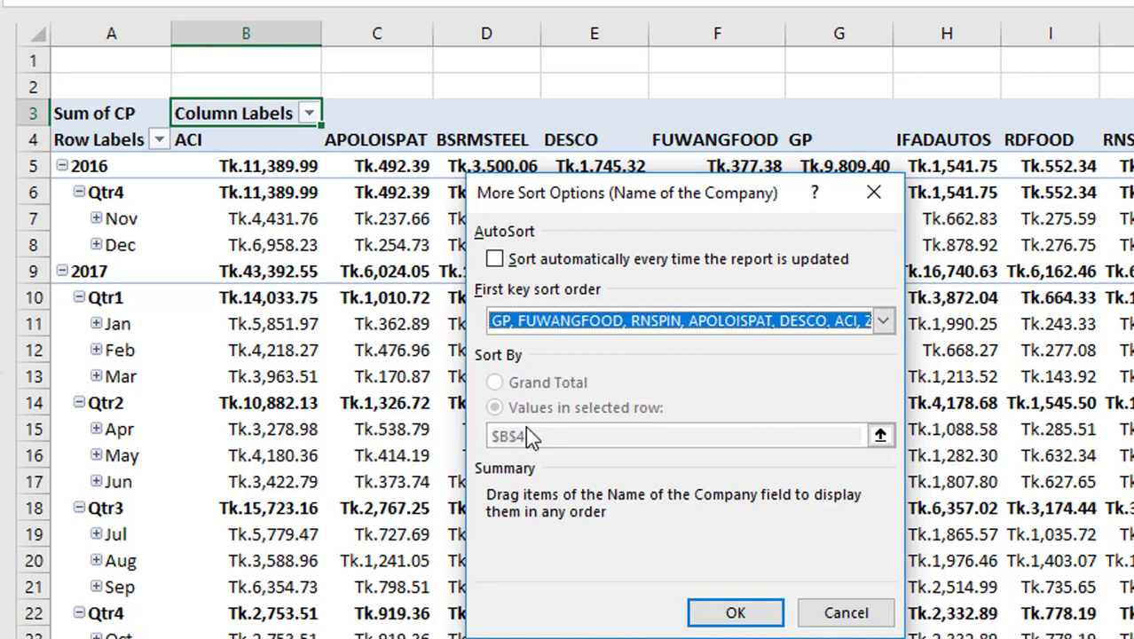
{"action": "left_click", "coordinate": [765, 614]}
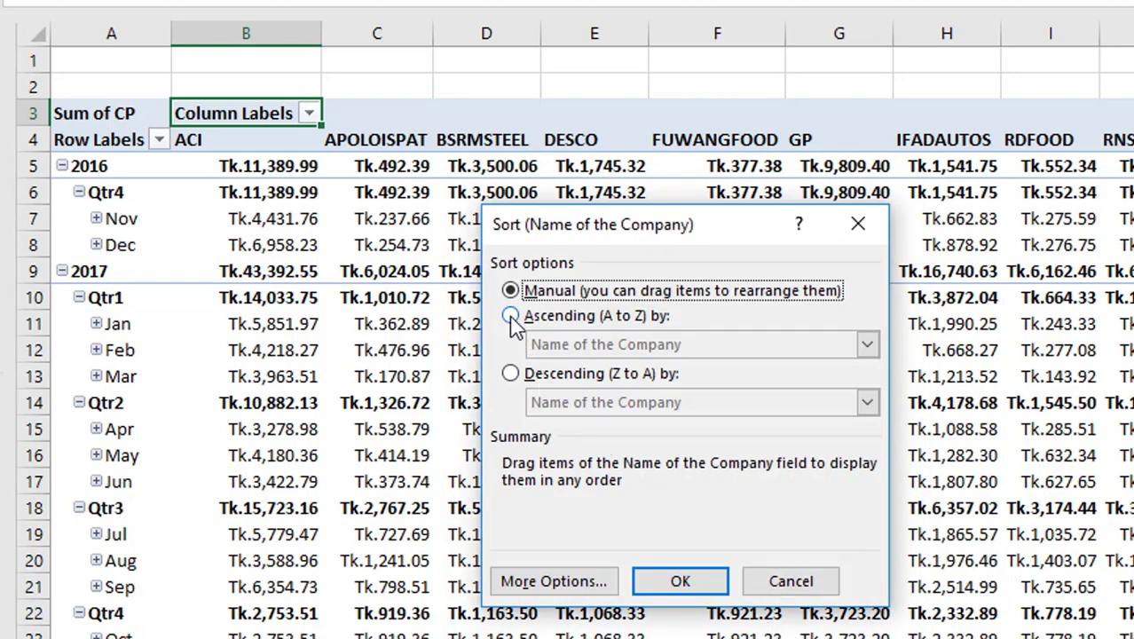
{"action": "left_click", "coordinate": [511, 317]}
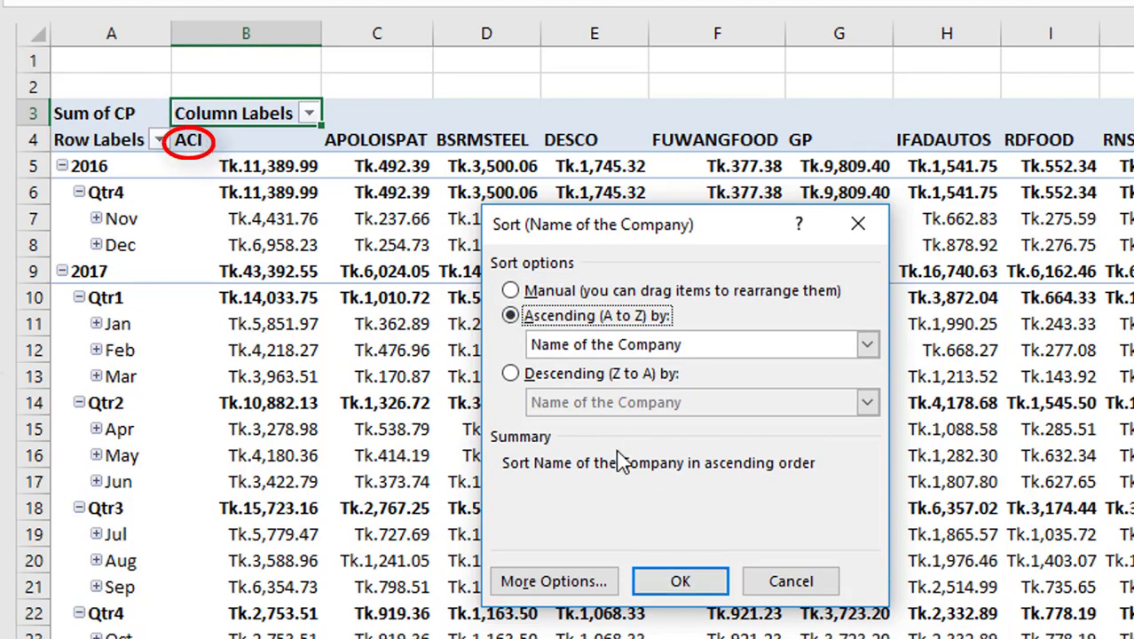
{"action": "left_click", "coordinate": [699, 586]}
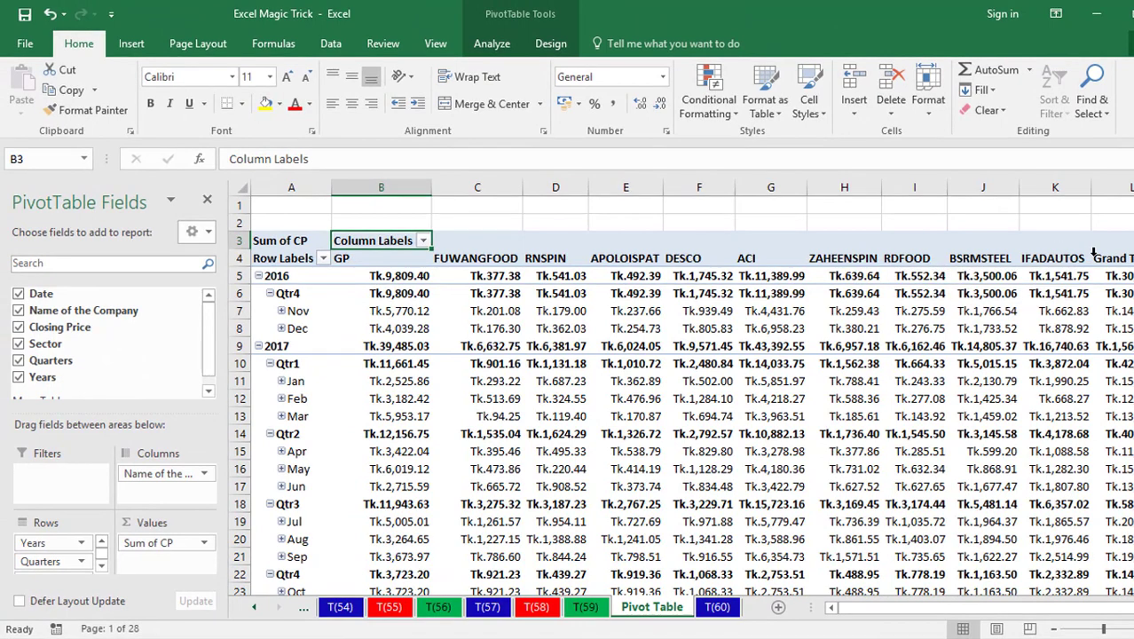
Drag the ACI and RNSPIN columns to new spots, then undo back to alphabetical order
{"action": "left_click", "coordinate": [753, 258]}
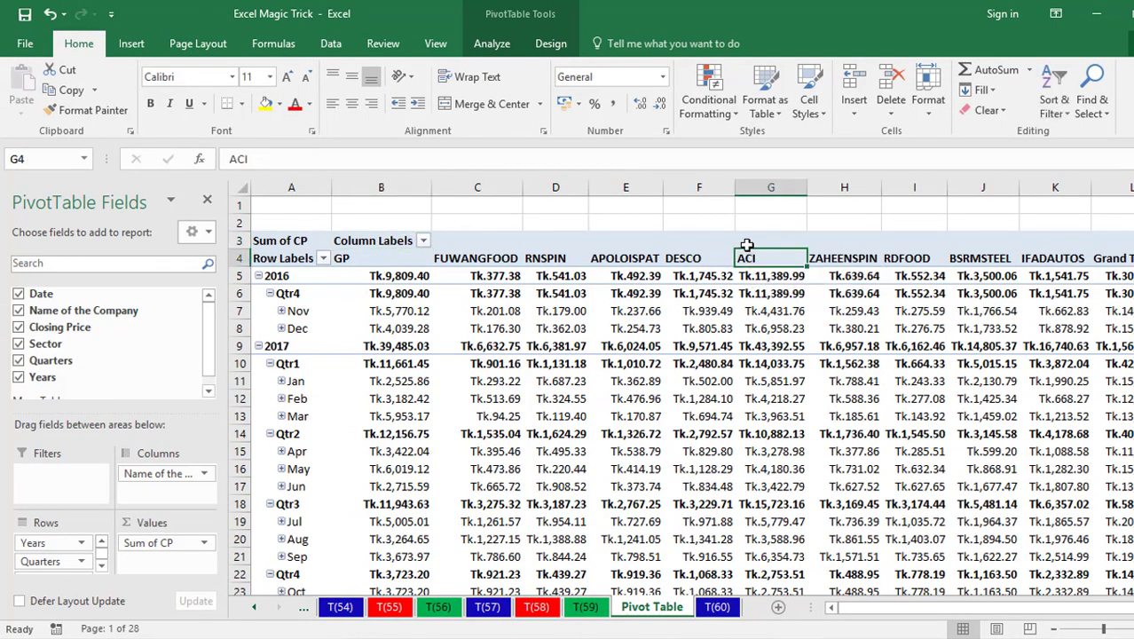
{"action": "left_click_drag", "start_coordinate": [748, 251], "coordinate": [564, 255]}
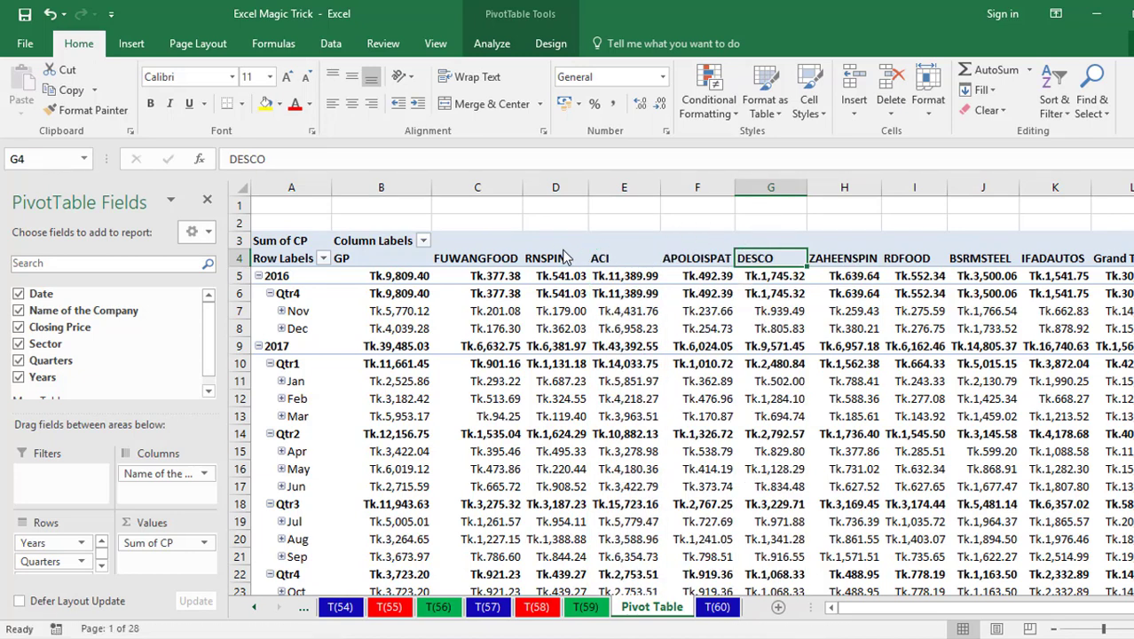
{"action": "left_click", "coordinate": [552, 257]}
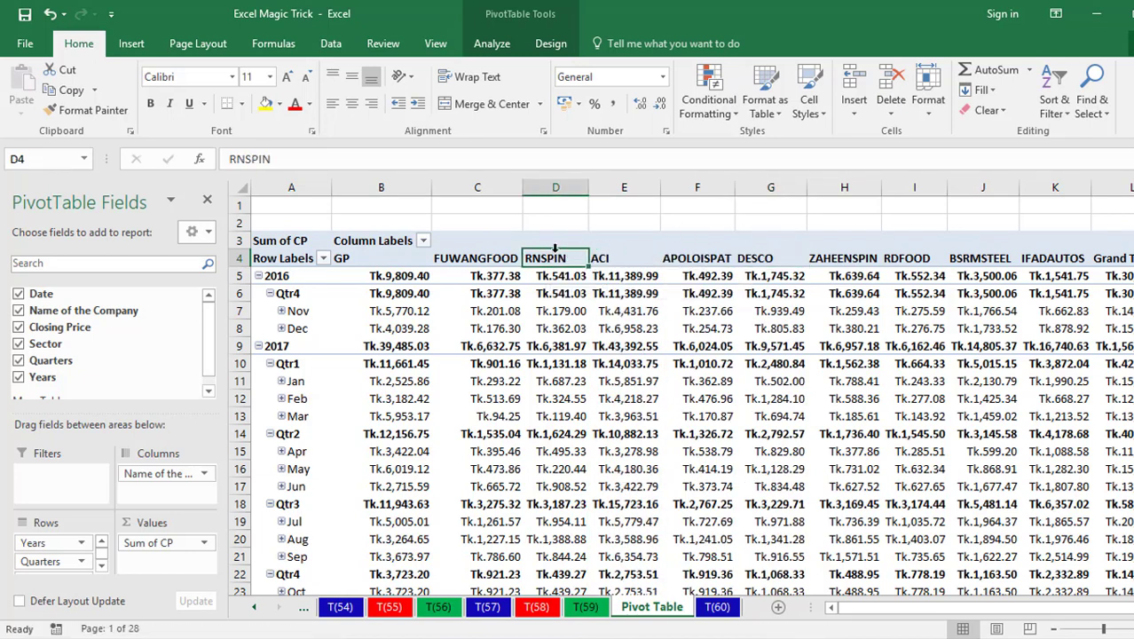
{"action": "left_click", "coordinate": [554, 245]}
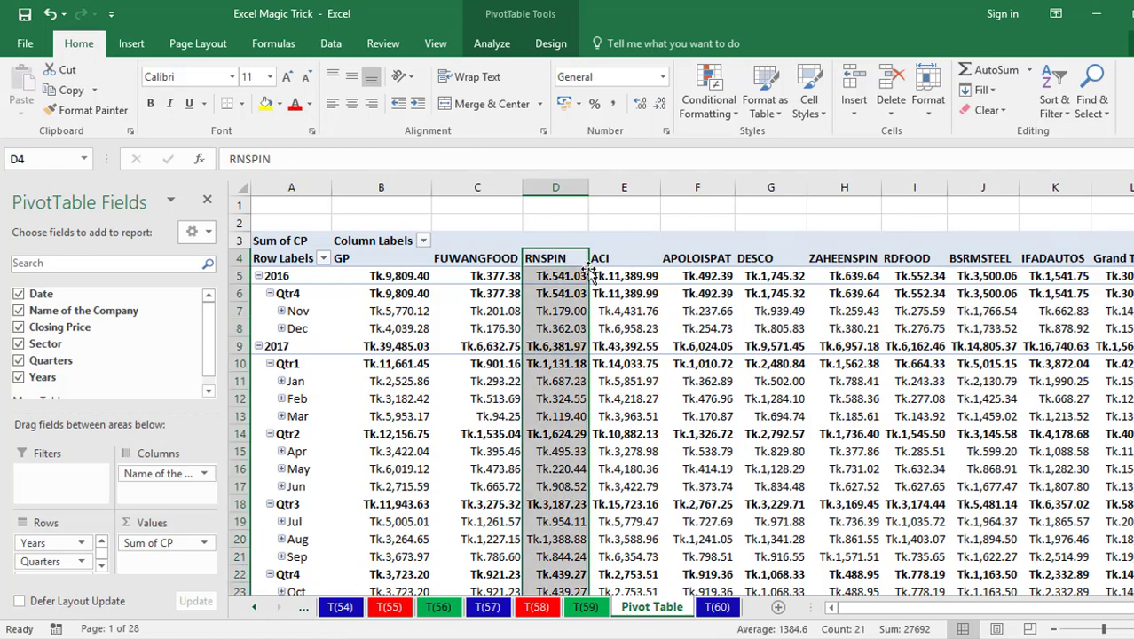
{"action": "left_click_drag", "start_coordinate": [590, 268], "coordinate": [852, 316]}
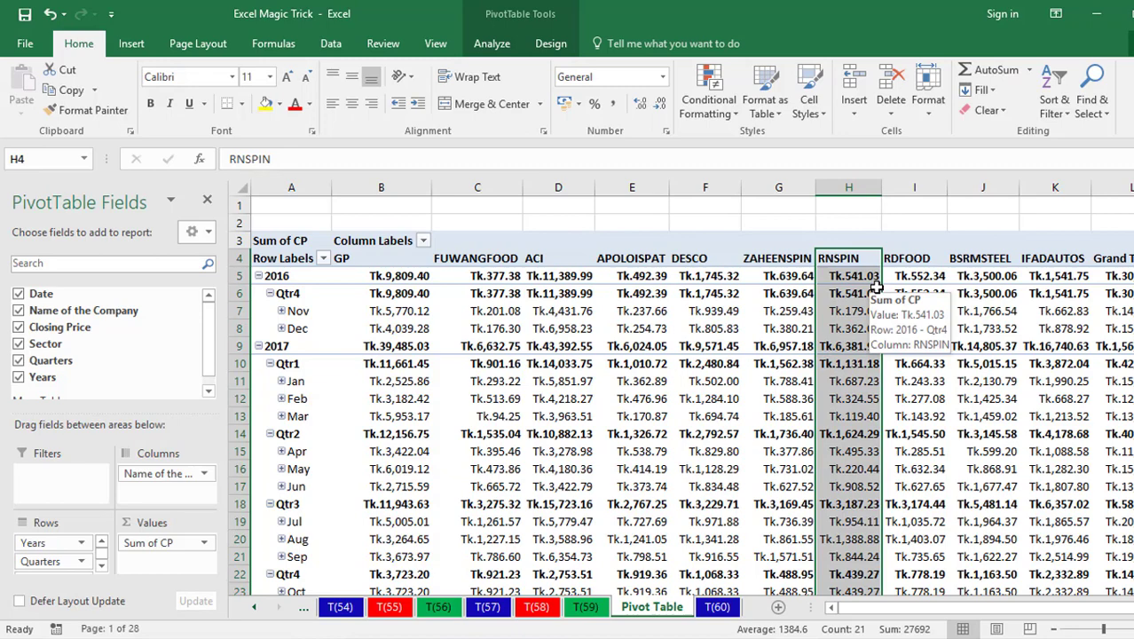
{"action": "key", "text": "ctrl+z"}
{"action": "key", "text": "ctrl+z"}
{"action": "key", "text": "ctrl+z"}
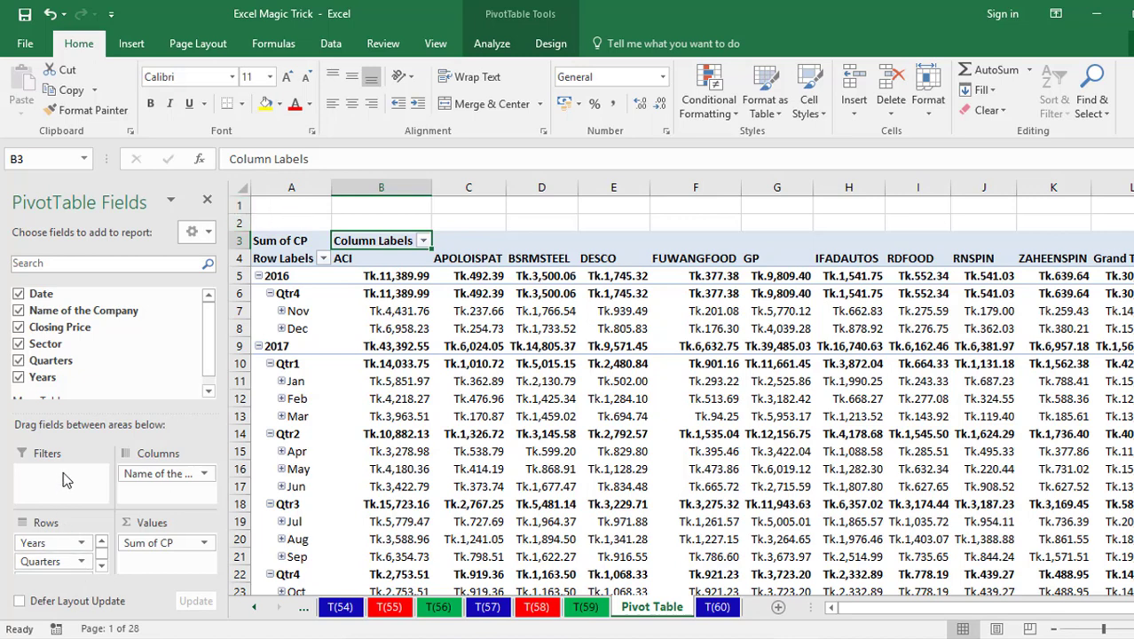
Move the Years and Quarters fields from Rows into the Filters area
{"action": "left_click_drag", "start_coordinate": [52, 543], "coordinate": [56, 488]}
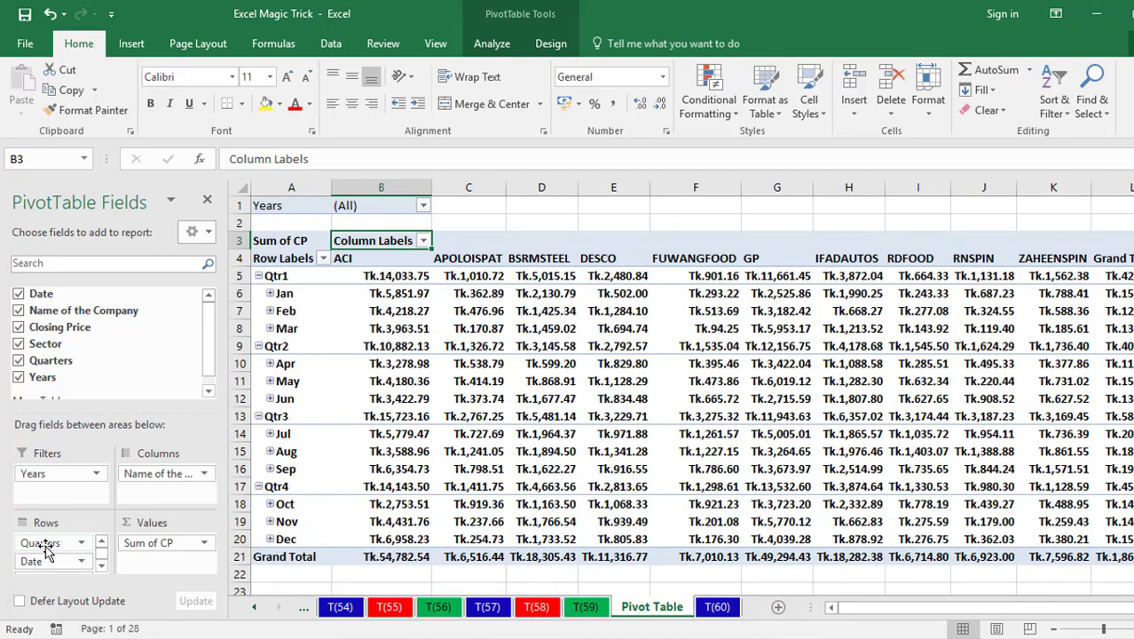
{"action": "left_click_drag", "start_coordinate": [46, 538], "coordinate": [48, 499]}
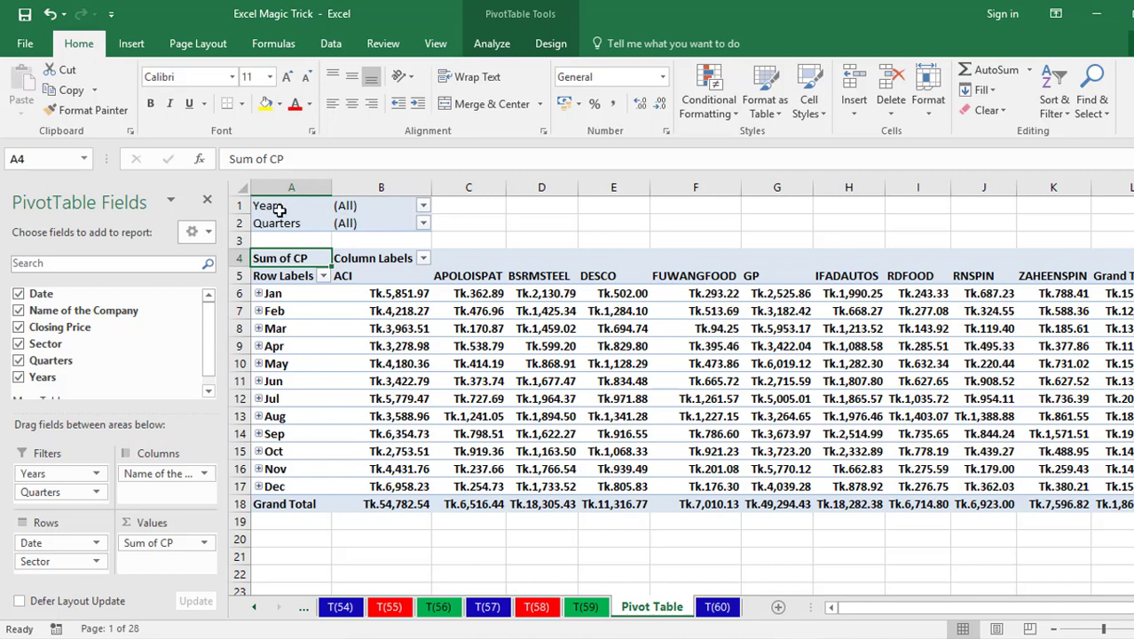
Filter the pivot table's Years report filter to 2017
{"action": "left_click", "coordinate": [423, 206]}
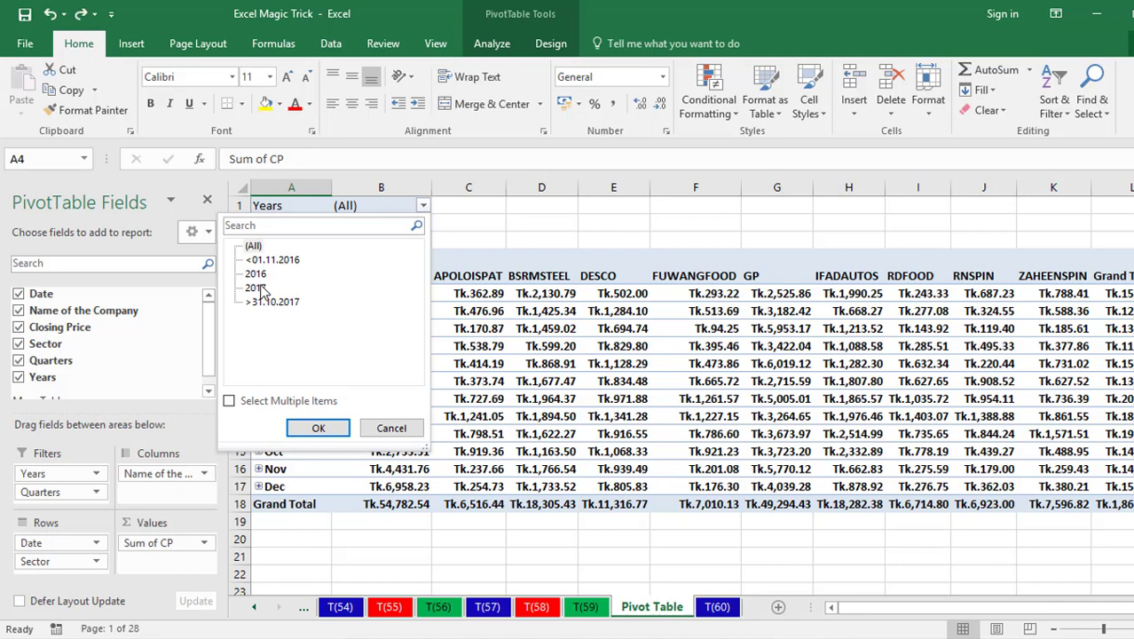
{"action": "left_click", "coordinate": [257, 288]}
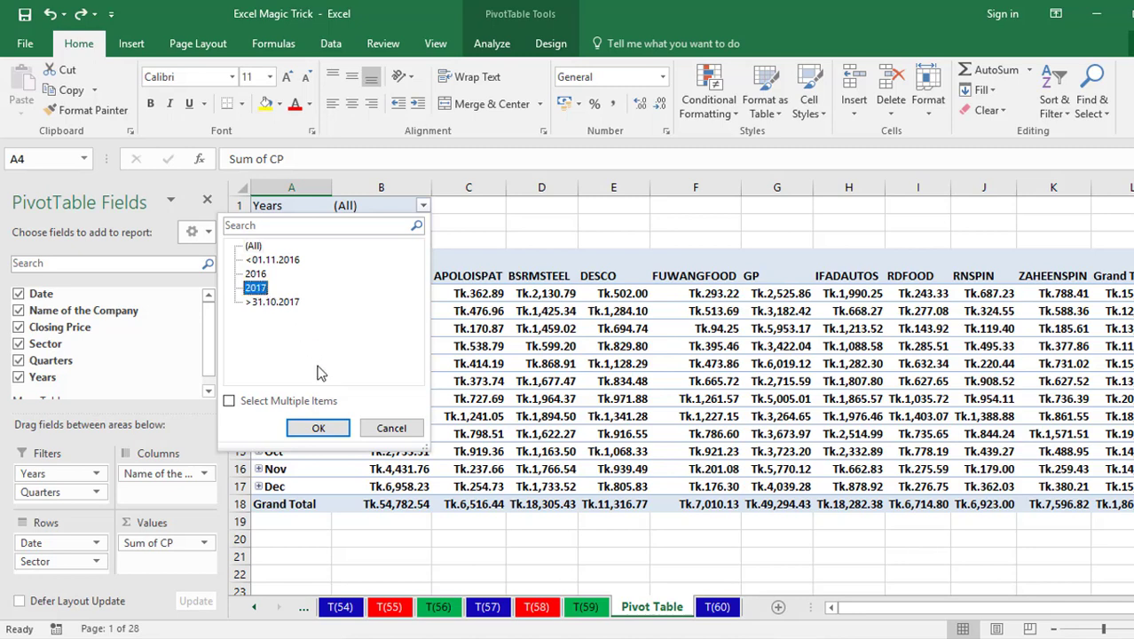
{"action": "left_click", "coordinate": [321, 428]}
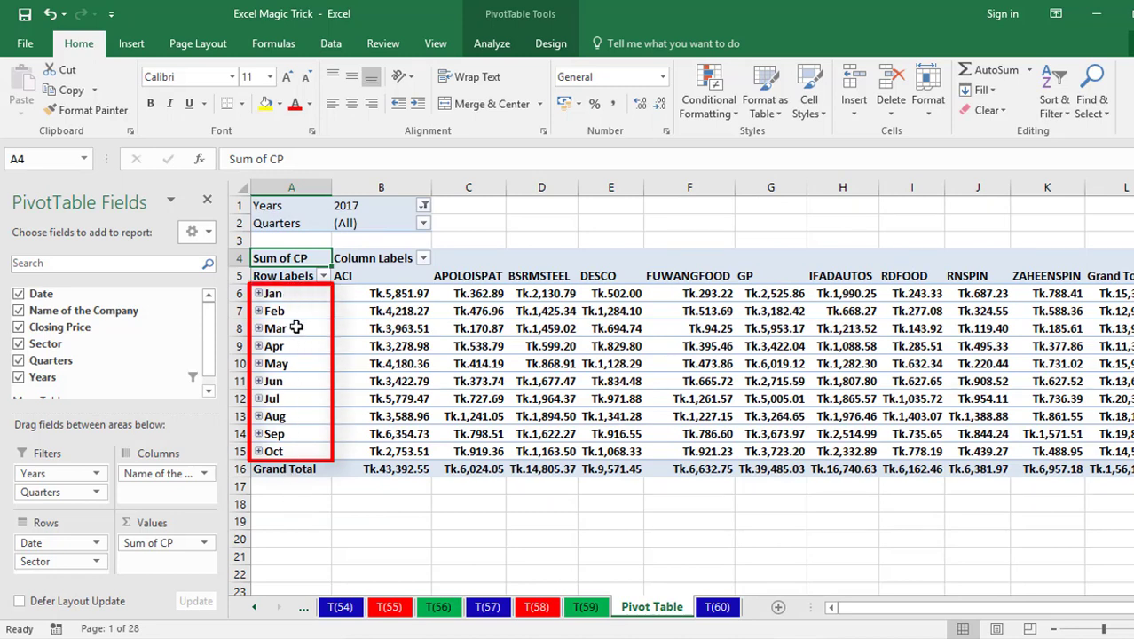
Set the Quarters filter to multiple items, including only Qtr1 and Qtr3
{"action": "left_click", "coordinate": [424, 224]}
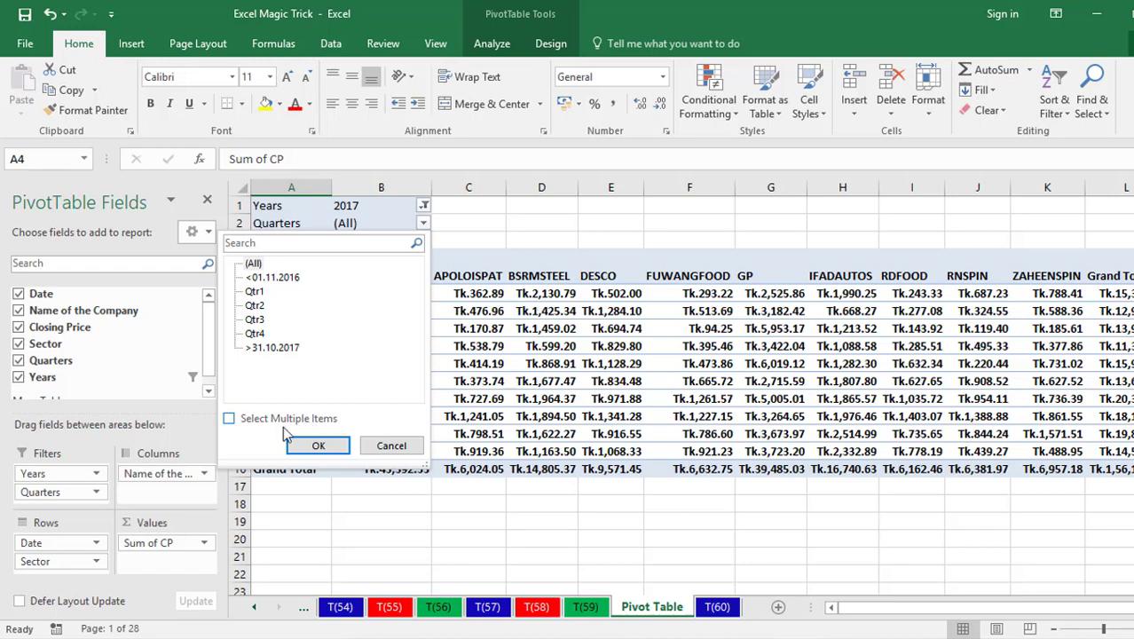
{"action": "left_click", "coordinate": [229, 418]}
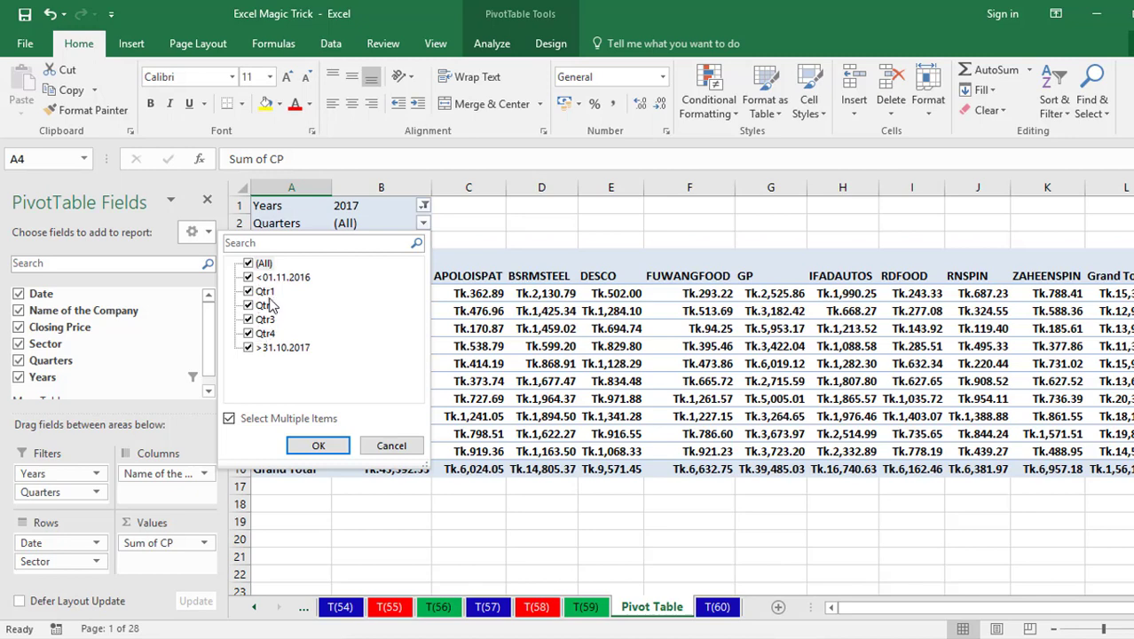
{"action": "left_click", "coordinate": [249, 263]}
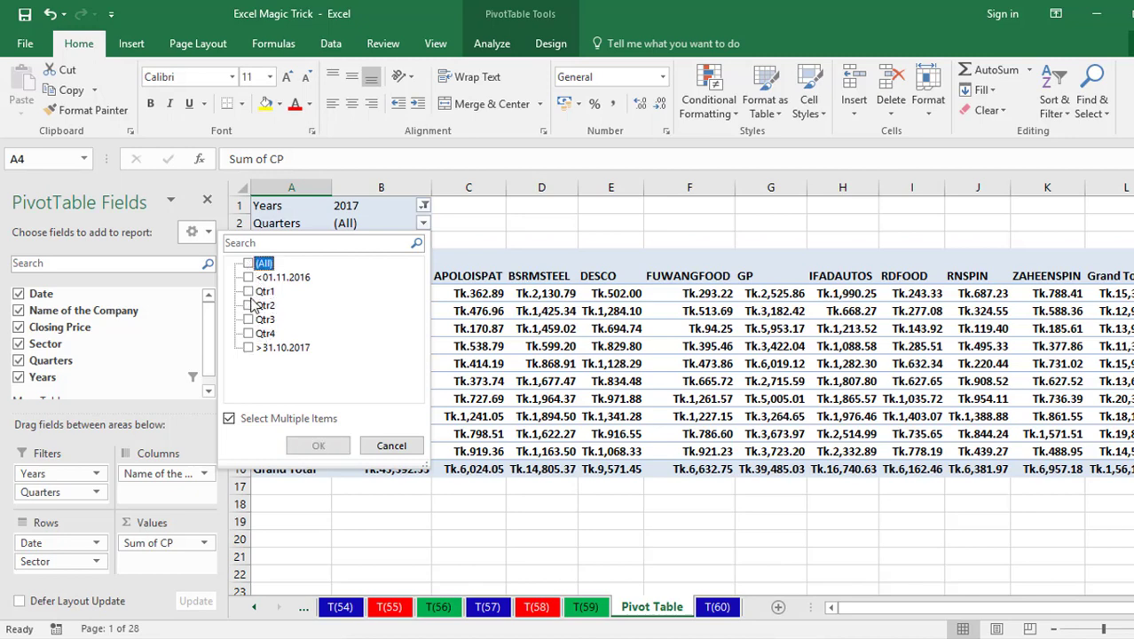
{"action": "left_click", "coordinate": [250, 292]}
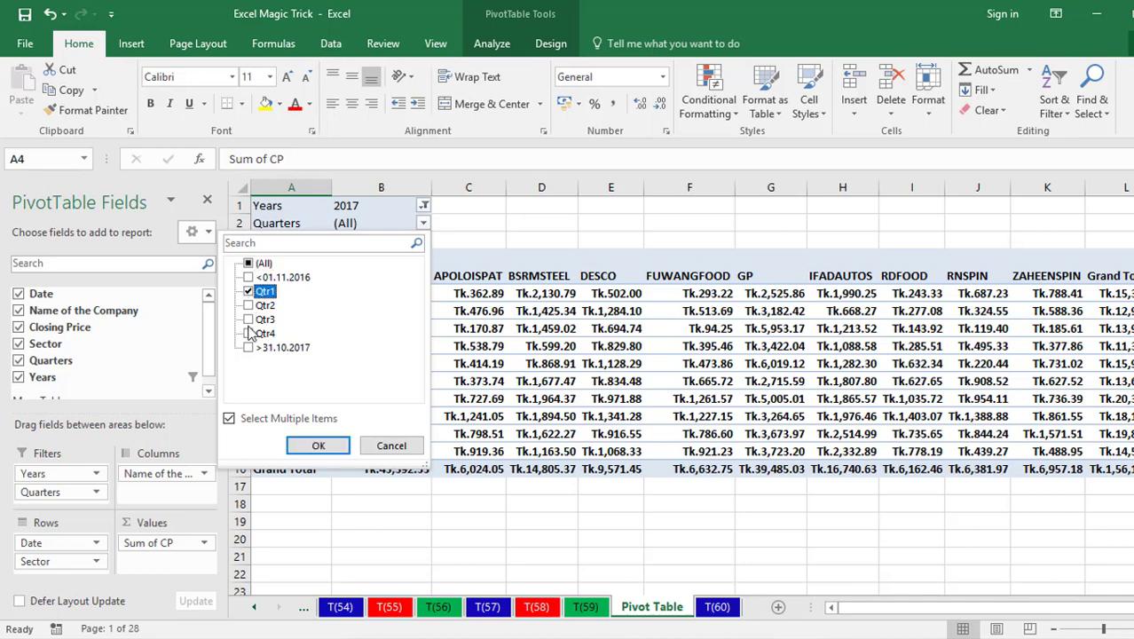
{"action": "left_click", "coordinate": [248, 319]}
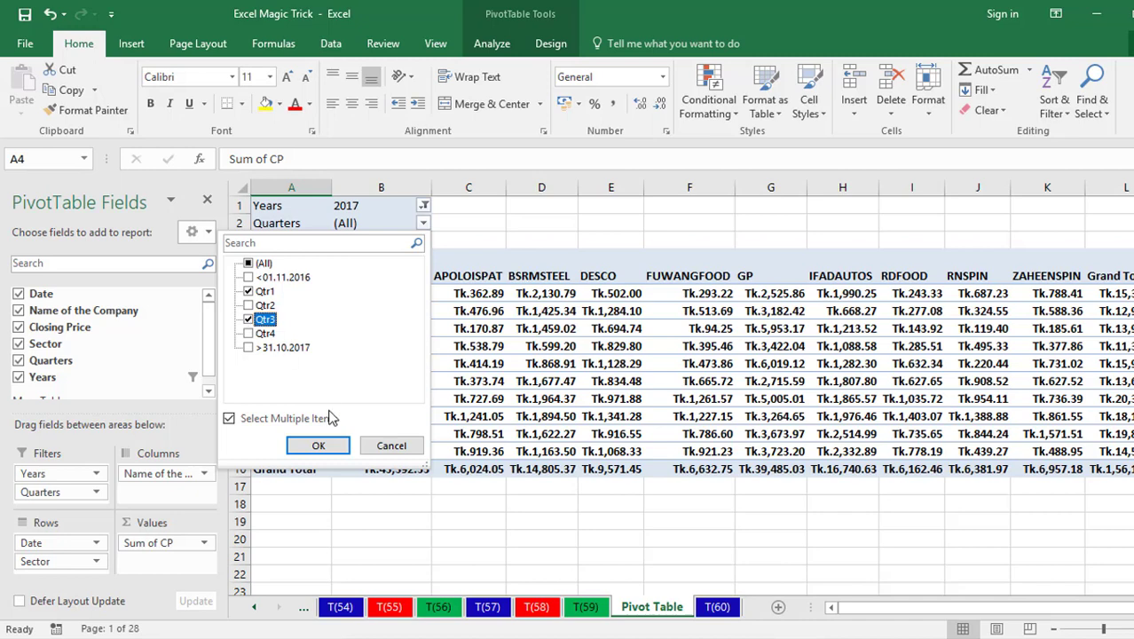
{"action": "left_click", "coordinate": [320, 447]}
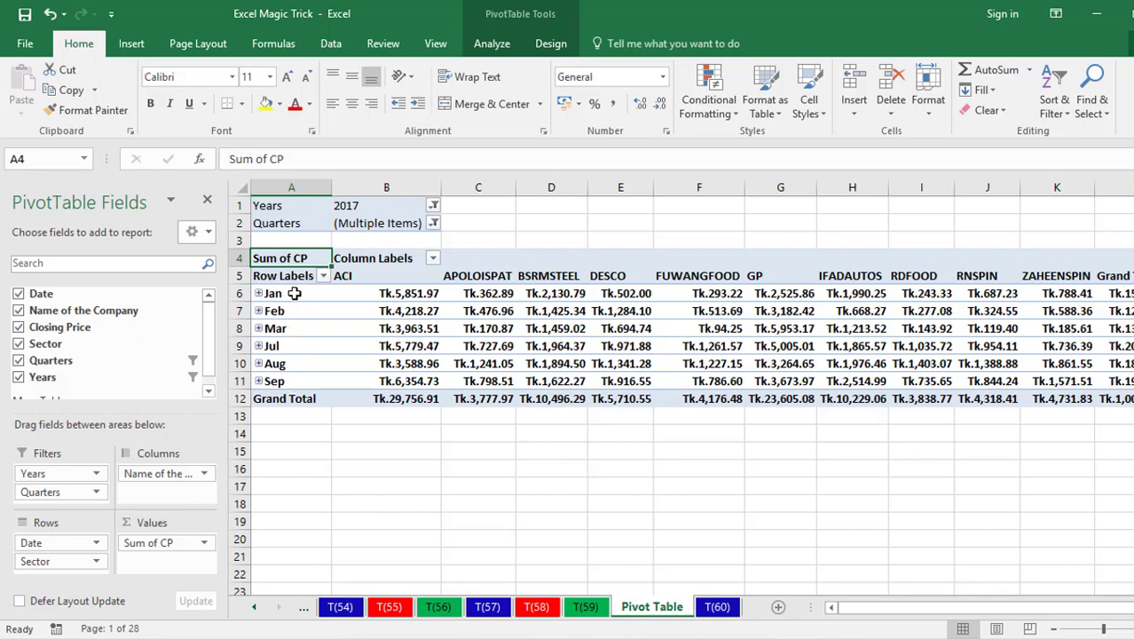
{"action": "left_click_drag", "start_coordinate": [291, 294], "coordinate": [295, 331]}
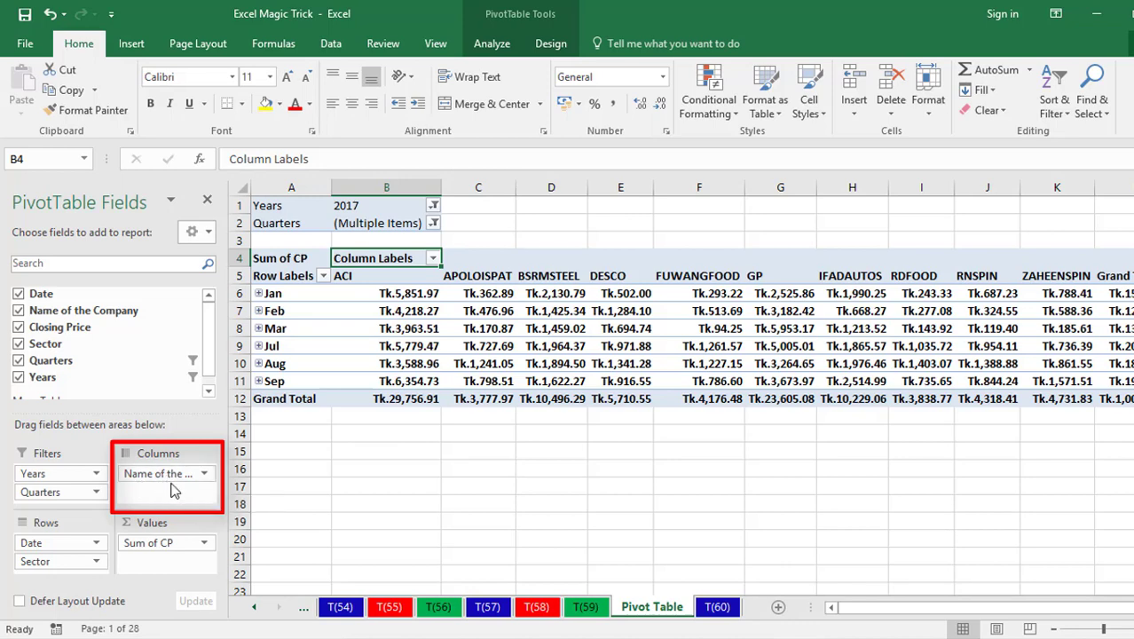
Switch the Row Labels filter's selected field from Date to Sector
{"action": "left_click", "coordinate": [434, 258]}
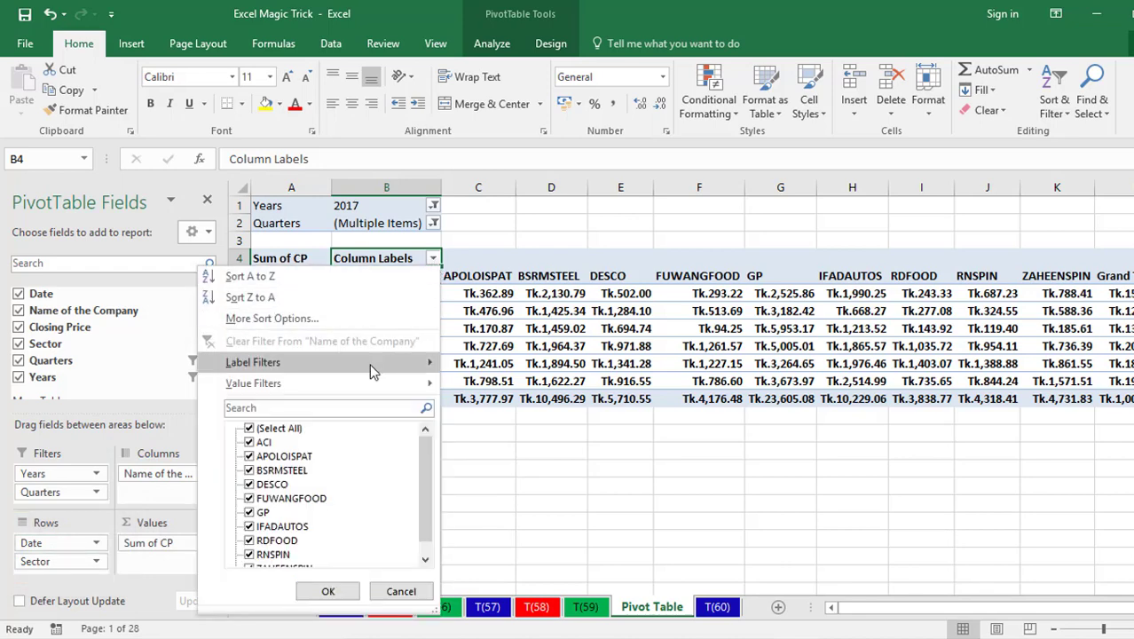
{"action": "left_click", "coordinate": [434, 259]}
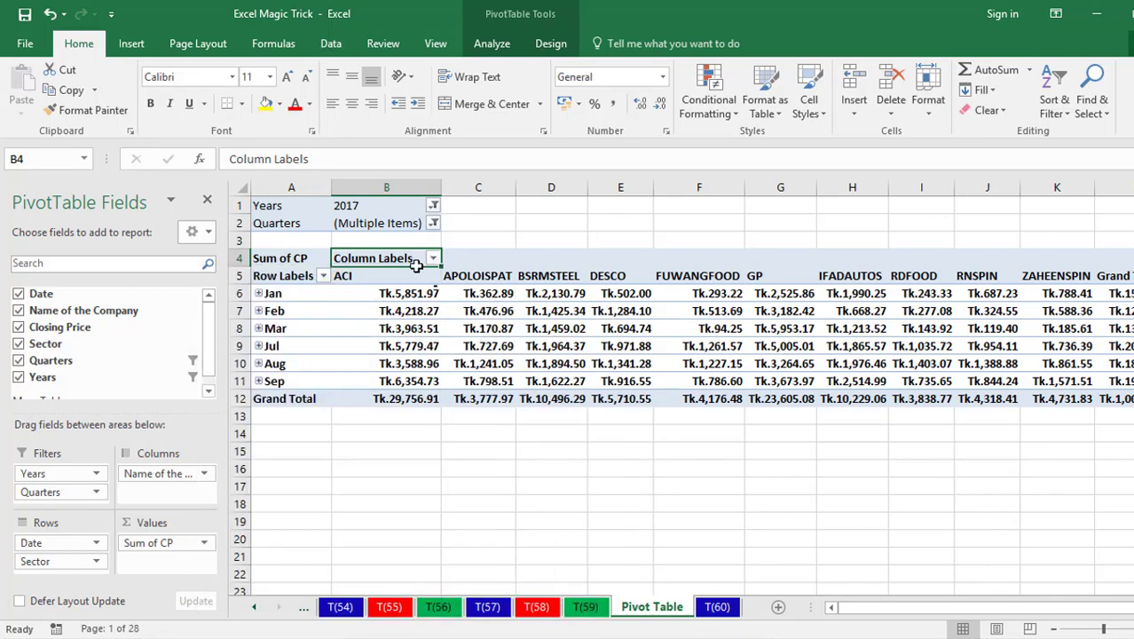
{"action": "left_click", "coordinate": [324, 277]}
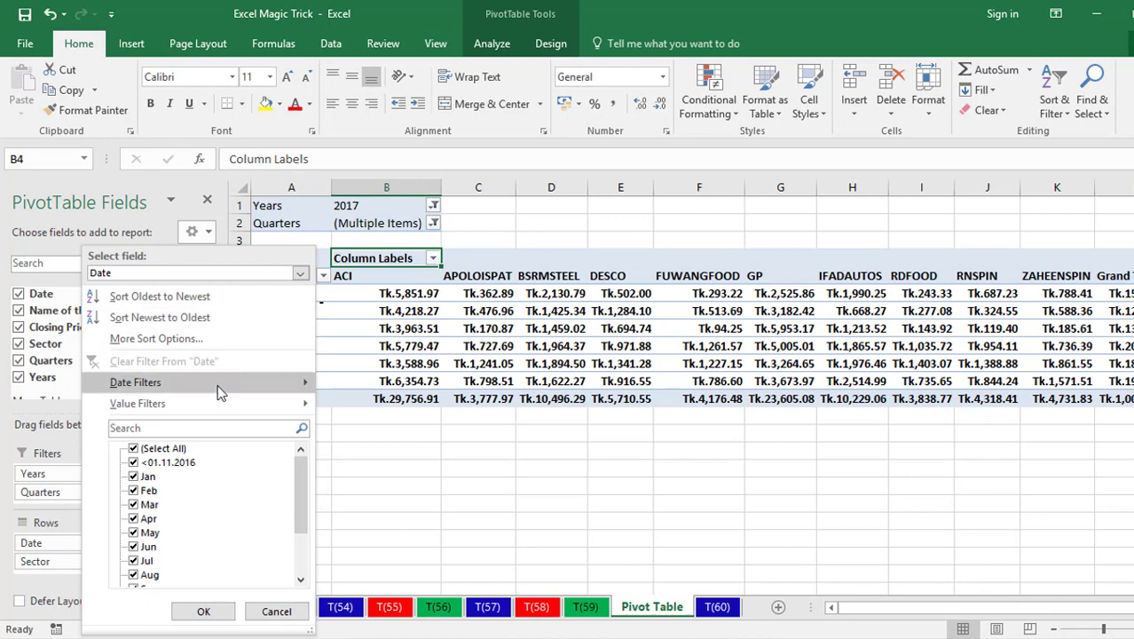
{"action": "mouse_move", "coordinate": [232, 389]}
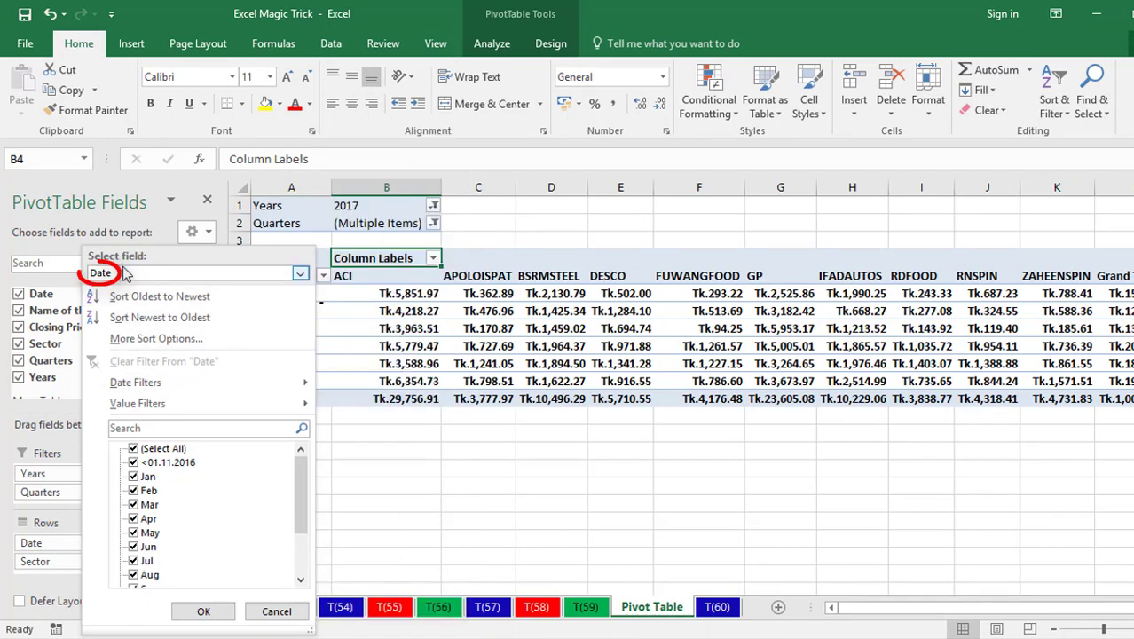
{"action": "left_click", "coordinate": [301, 275]}
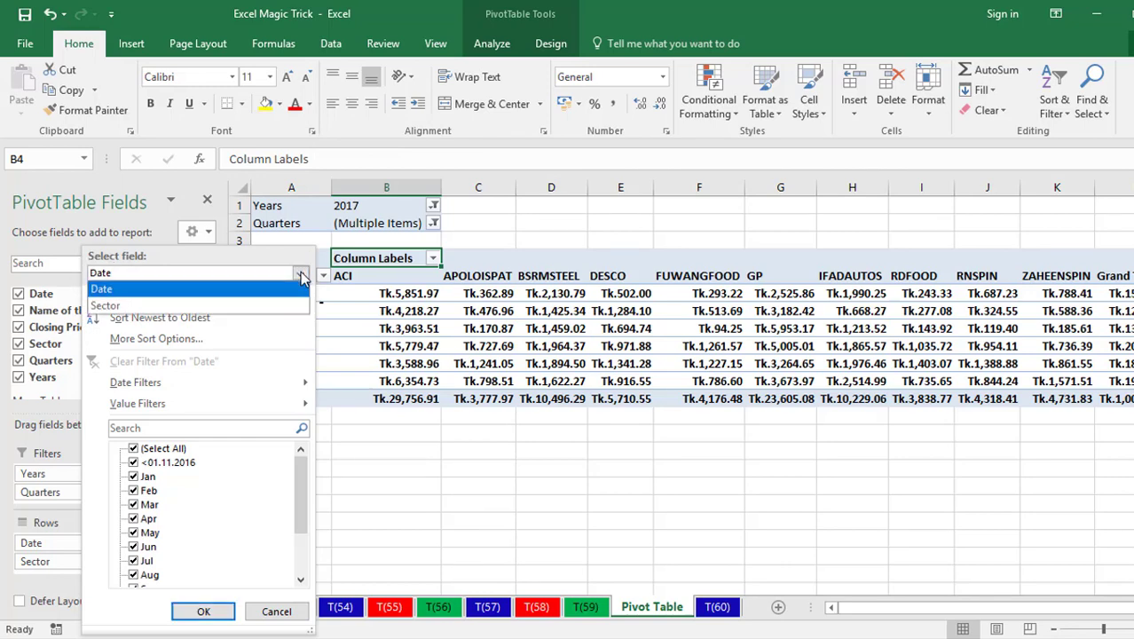
{"action": "left_click", "coordinate": [251, 309]}
{"action": "mouse_move", "coordinate": [160, 391]}
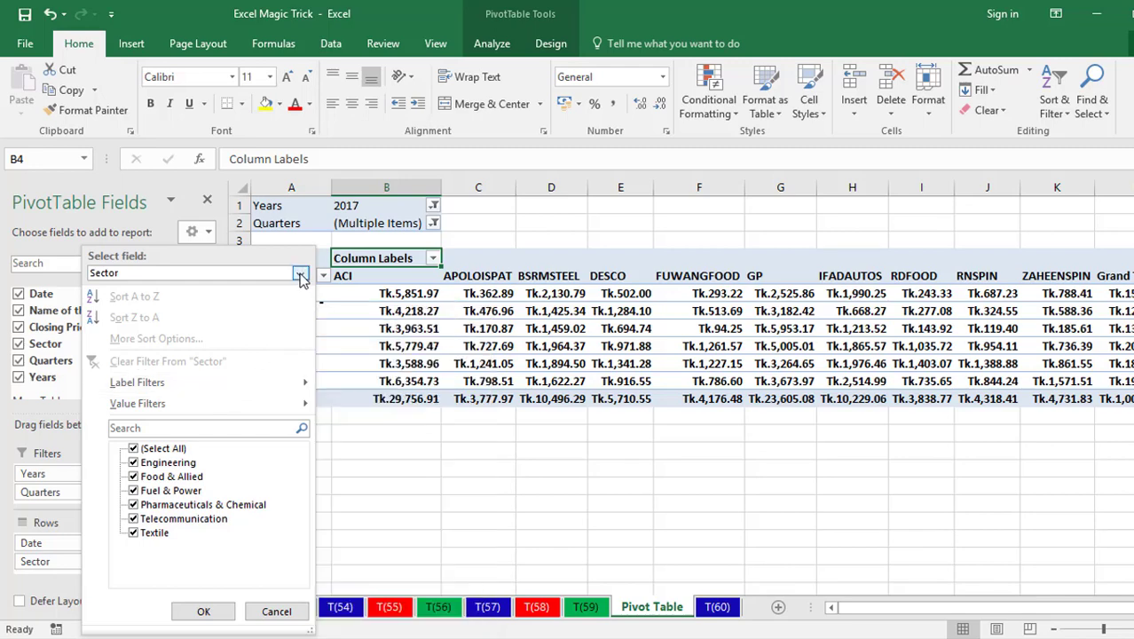
Apply a company label filter equals 'GP', then clear it from Name of the Company
{"action": "left_click", "coordinate": [435, 255]}
{"action": "left_click", "coordinate": [435, 255]}
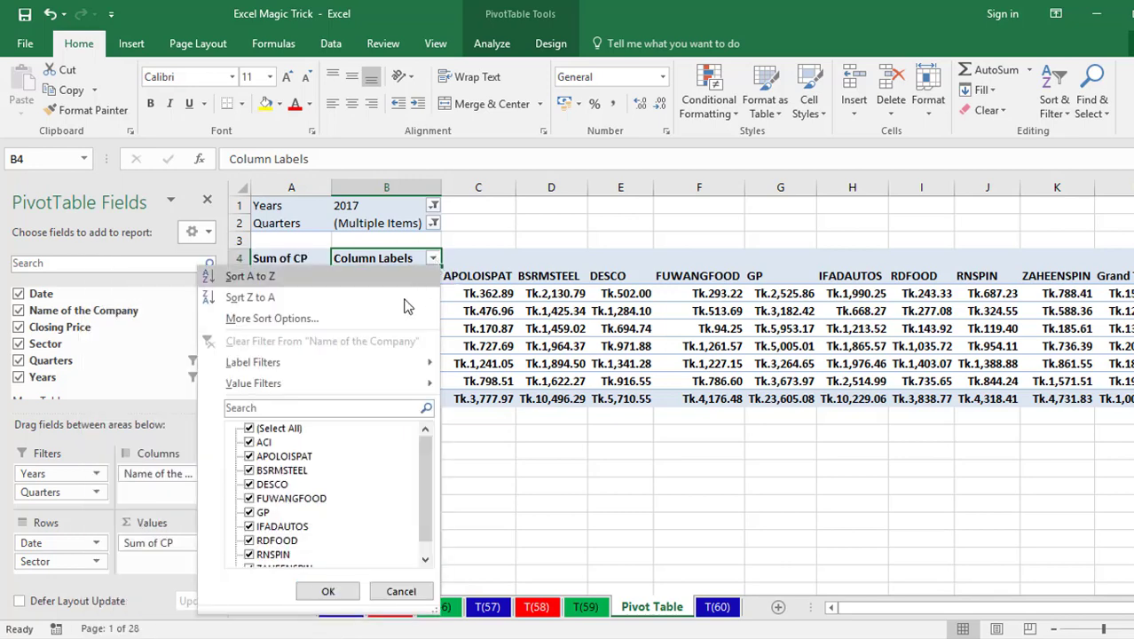
{"action": "mouse_move", "coordinate": [382, 365]}
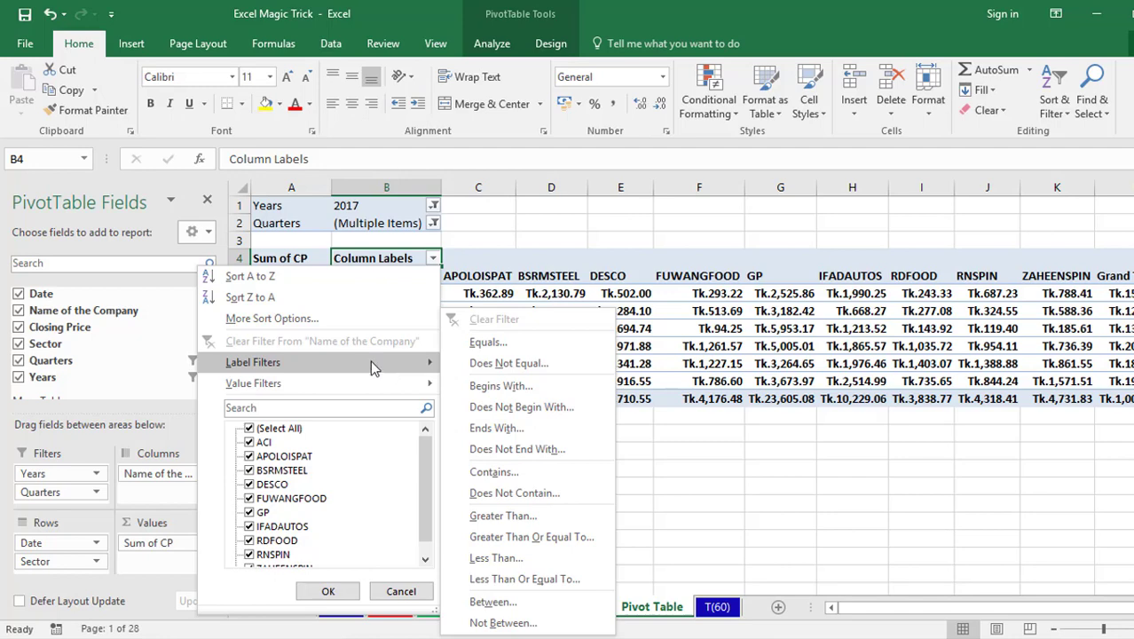
{"action": "left_click", "coordinate": [543, 344]}
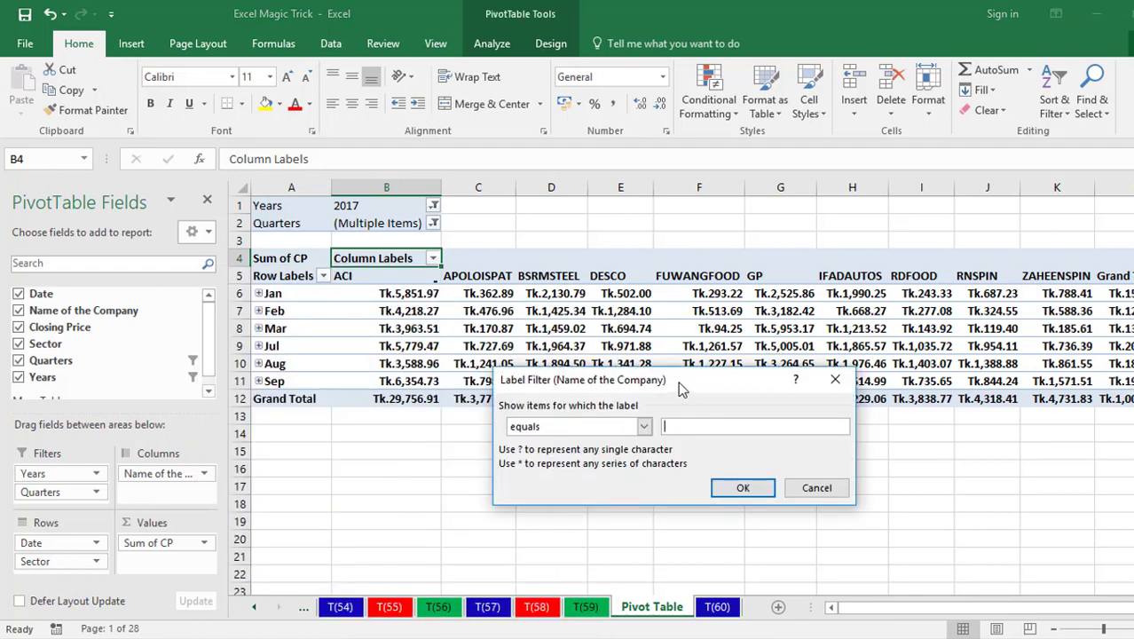
{"action": "left_click_drag", "start_coordinate": [678, 383], "coordinate": [691, 403]}
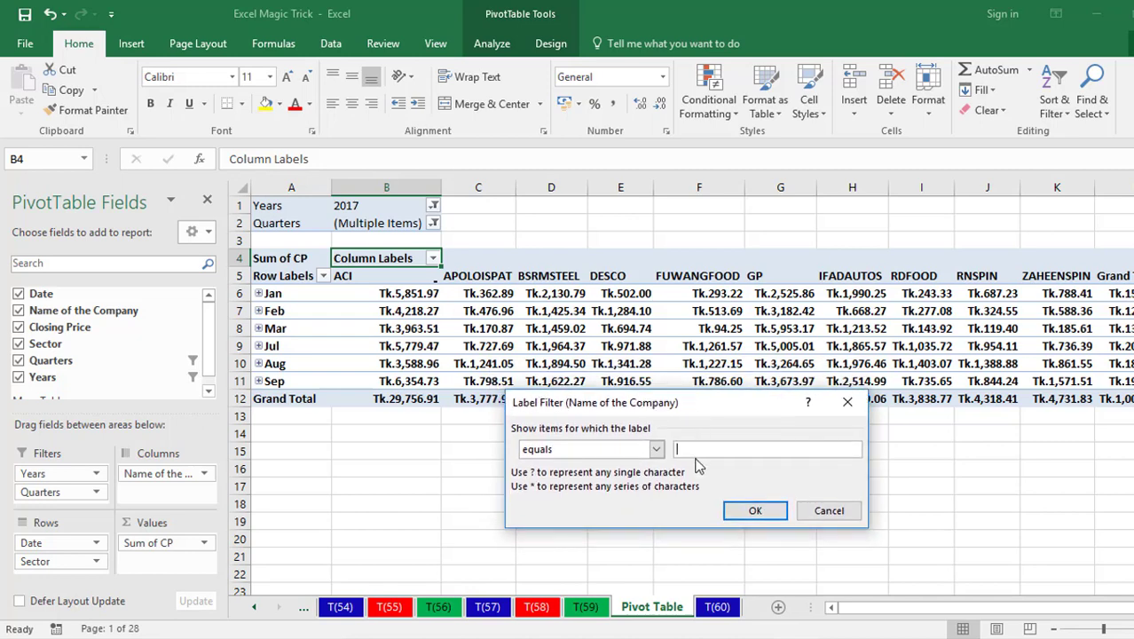
{"action": "type", "text": "GP"}
{"action": "left_click", "coordinate": [756, 512]}
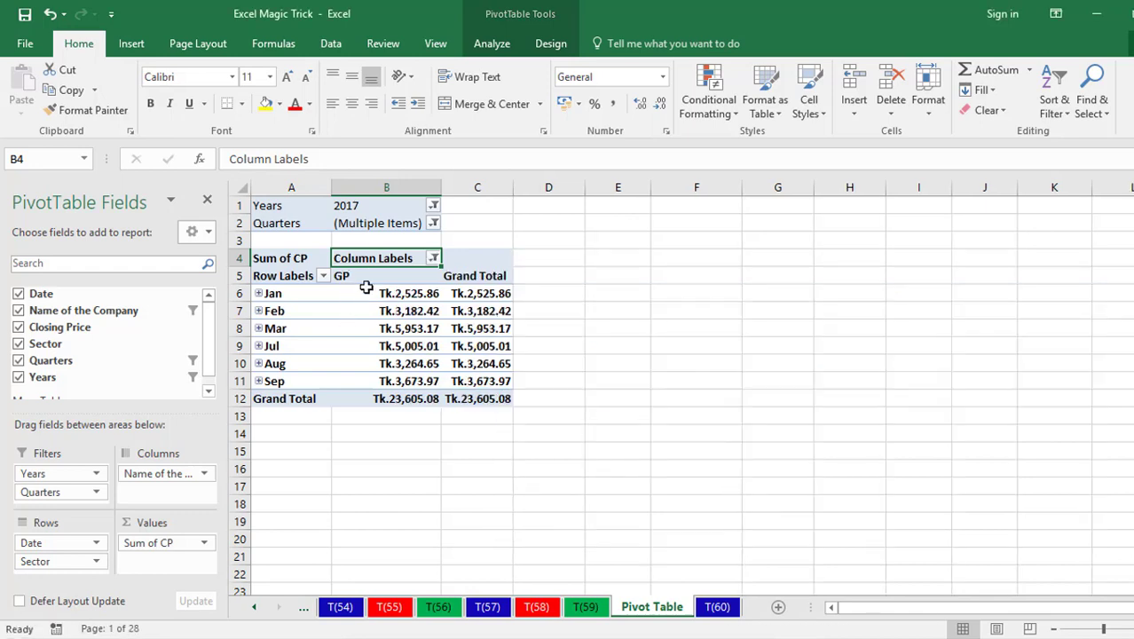
{"action": "left_click", "coordinate": [433, 258]}
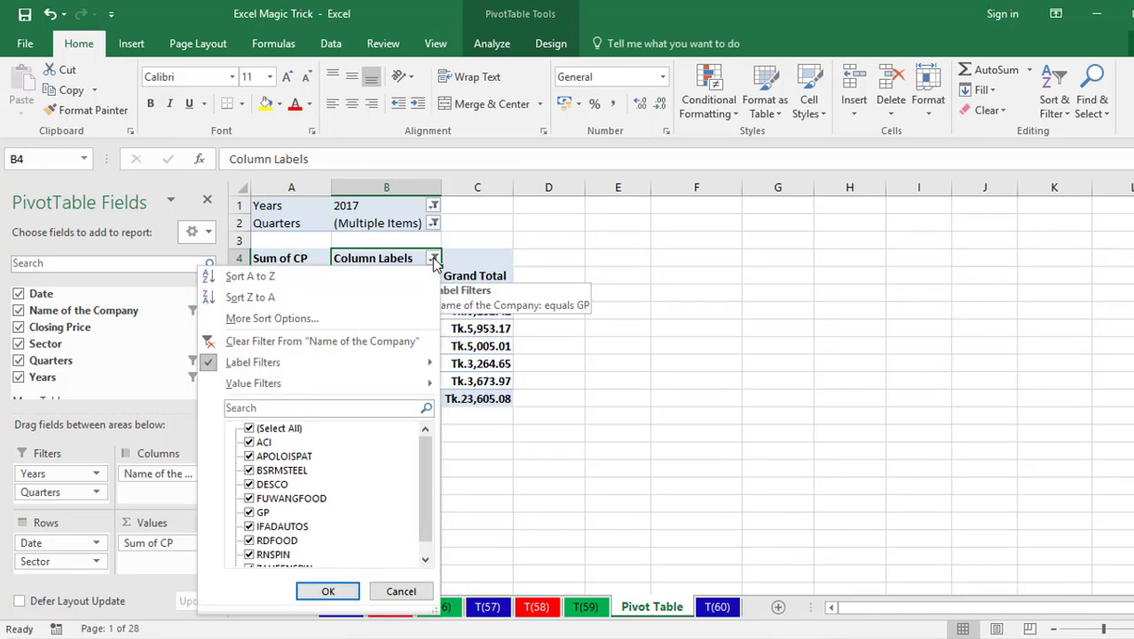
{"action": "left_click", "coordinate": [339, 342]}
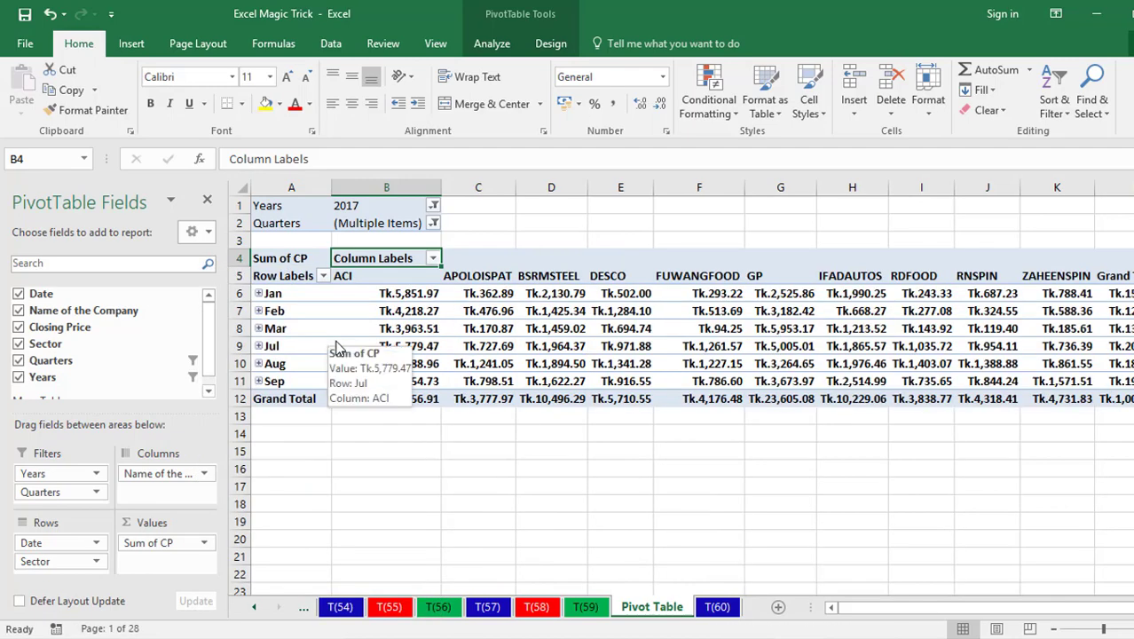
{"action": "left_click", "coordinate": [433, 258]}
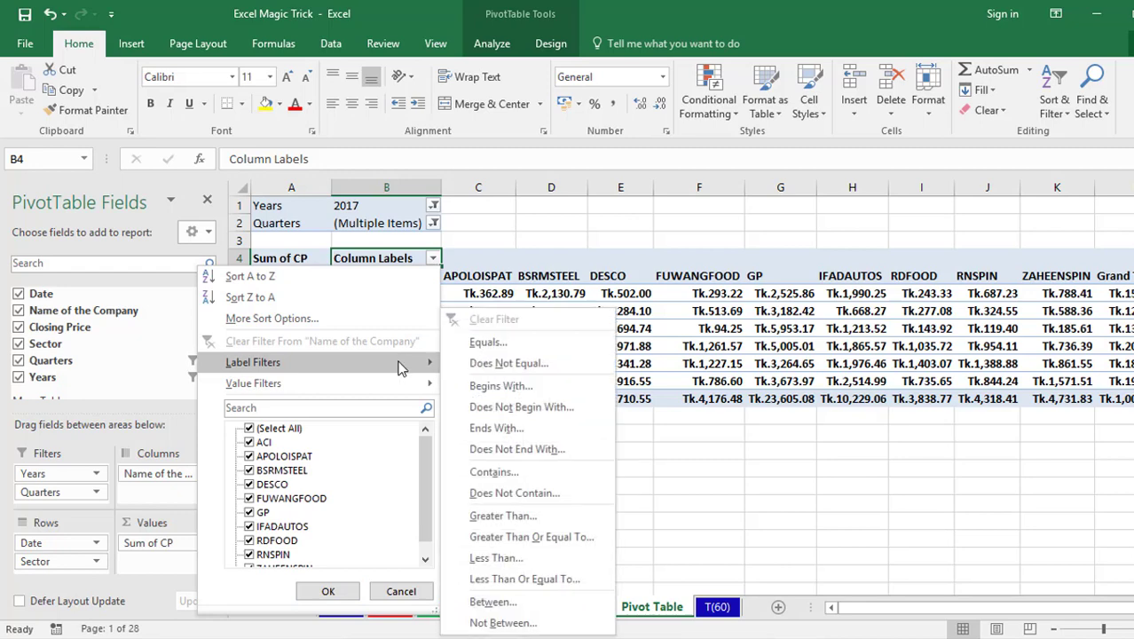
{"action": "left_click", "coordinate": [562, 393]}
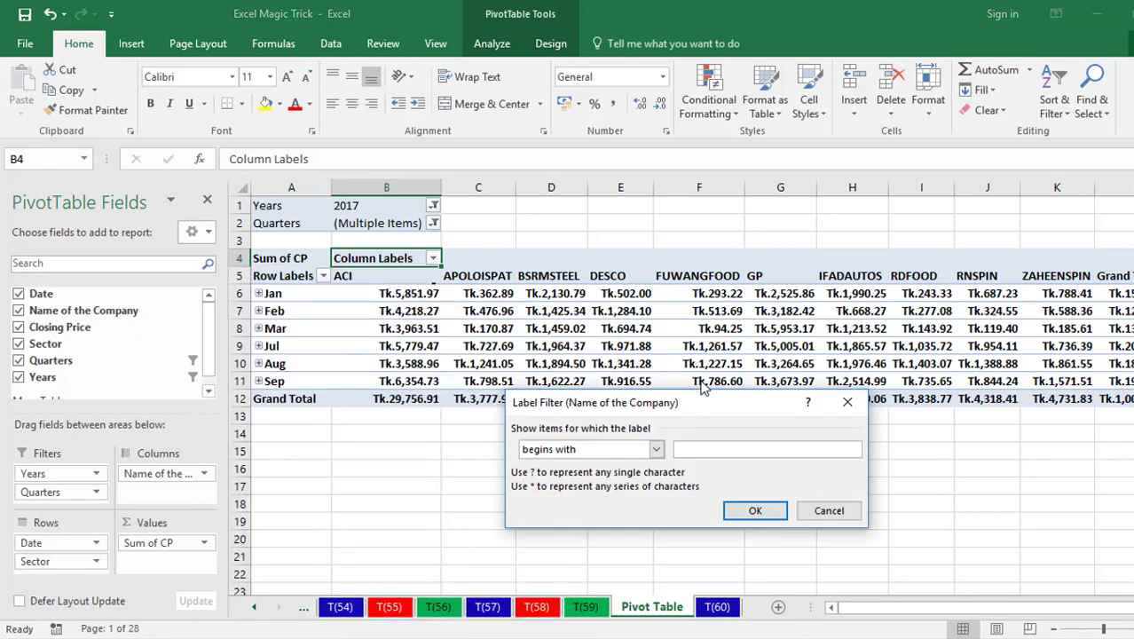
{"action": "left_click_drag", "start_coordinate": [701, 404], "coordinate": [701, 421]}
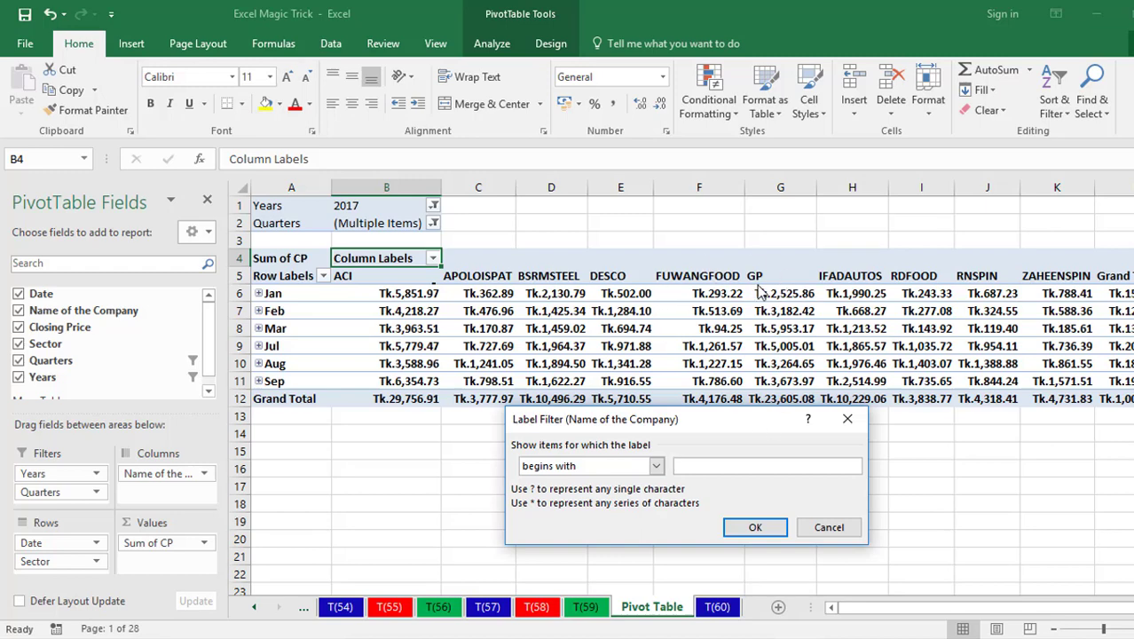
{"action": "type", "text": "A"}
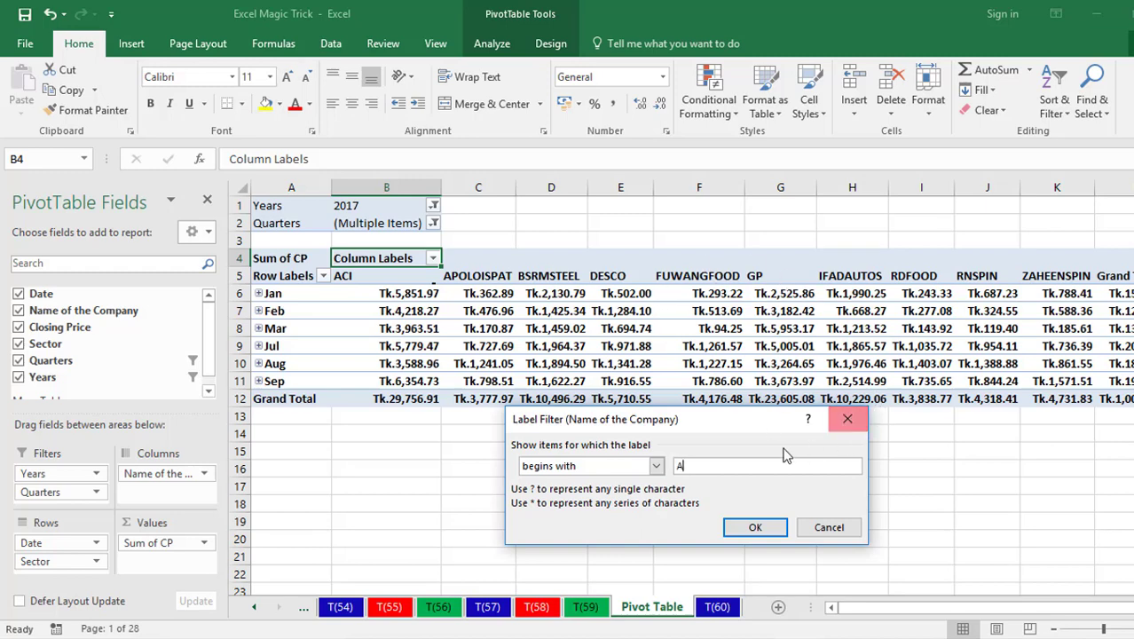
{"action": "left_click", "coordinate": [755, 528]}
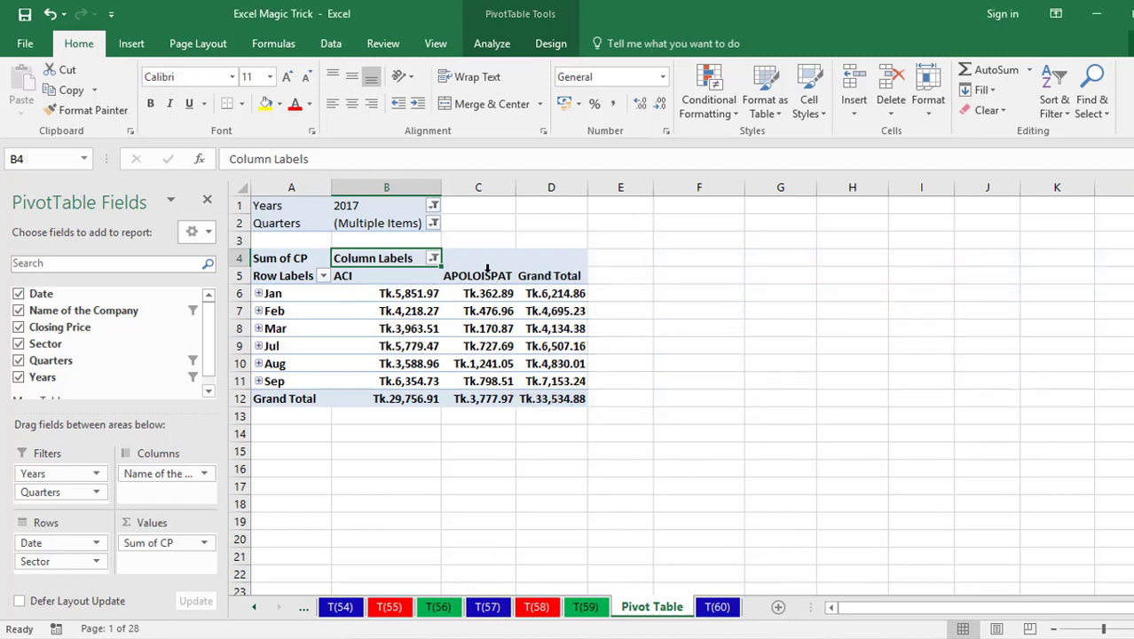
{"action": "key", "text": "ctrl+z"}
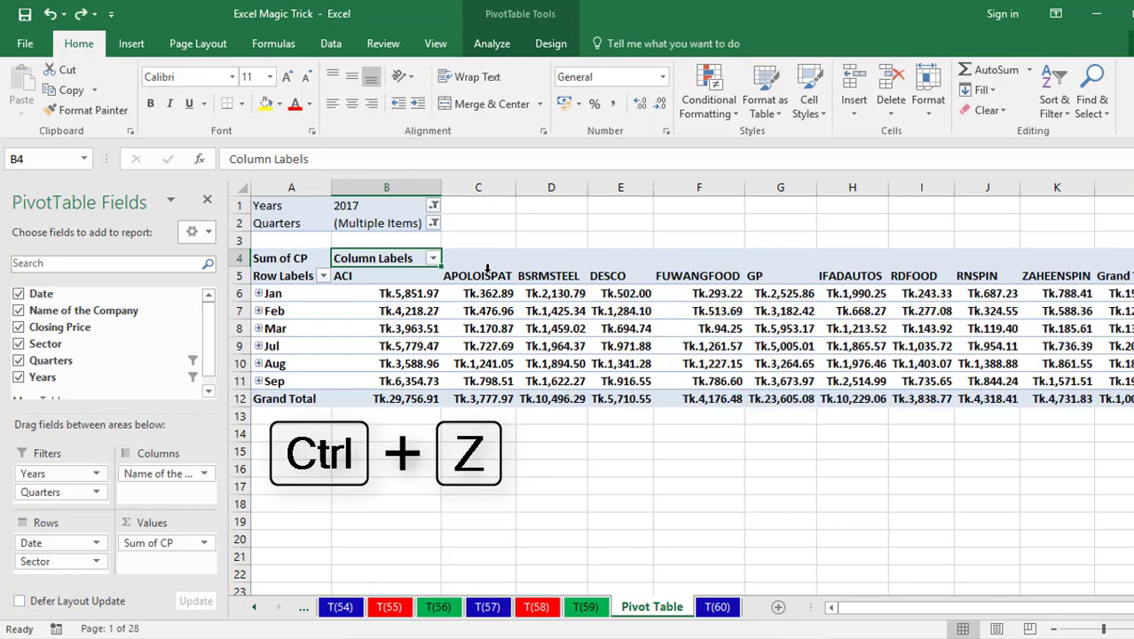
Apply a company label filter 'contains U', then undo it with Ctrl+Z
{"action": "left_click", "coordinate": [433, 258]}
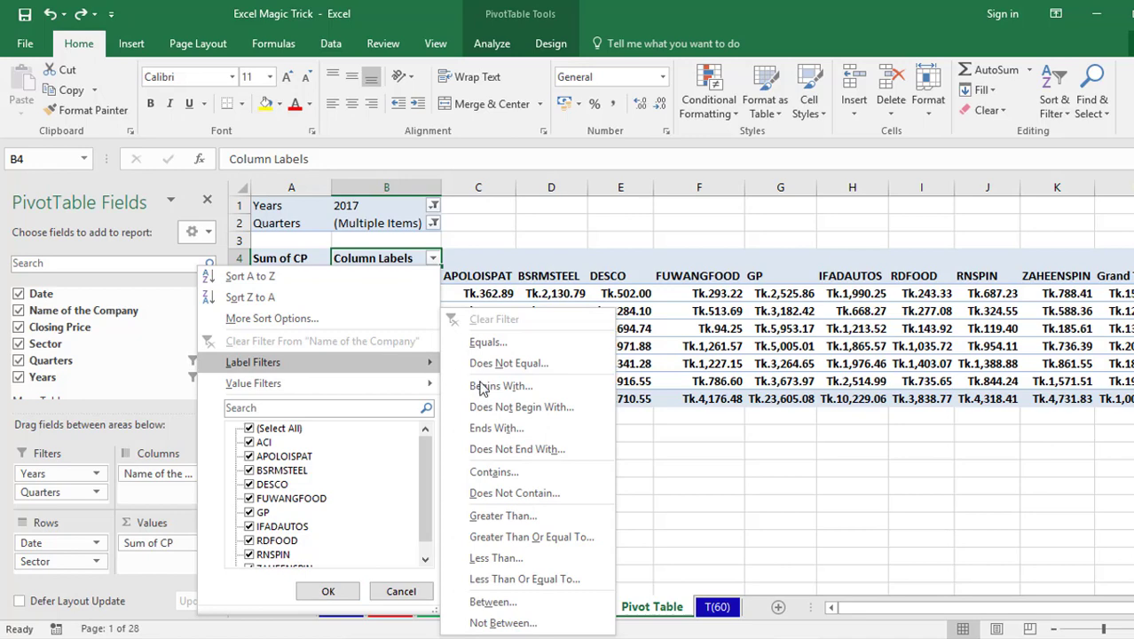
{"action": "left_click", "coordinate": [591, 405]}
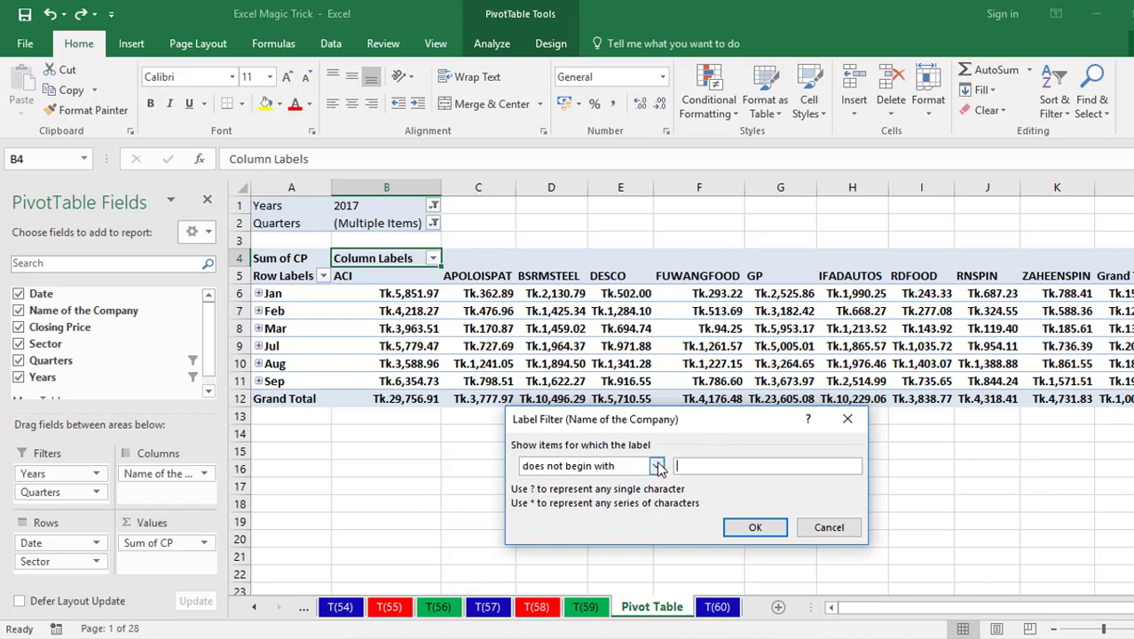
{"action": "left_click", "coordinate": [657, 467]}
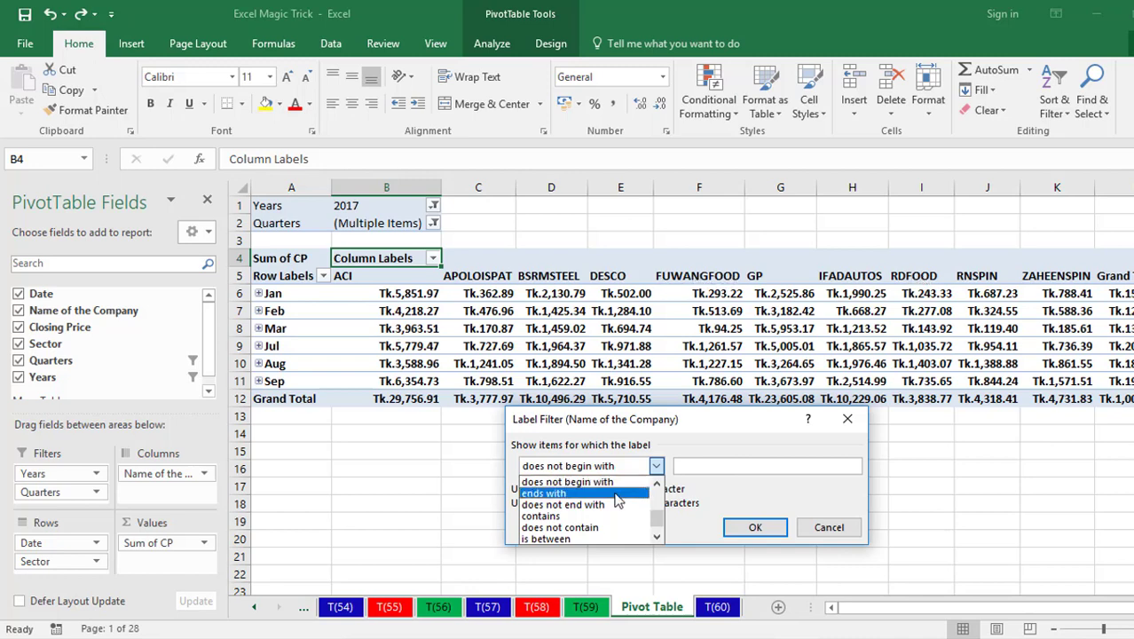
{"action": "left_click", "coordinate": [578, 520]}
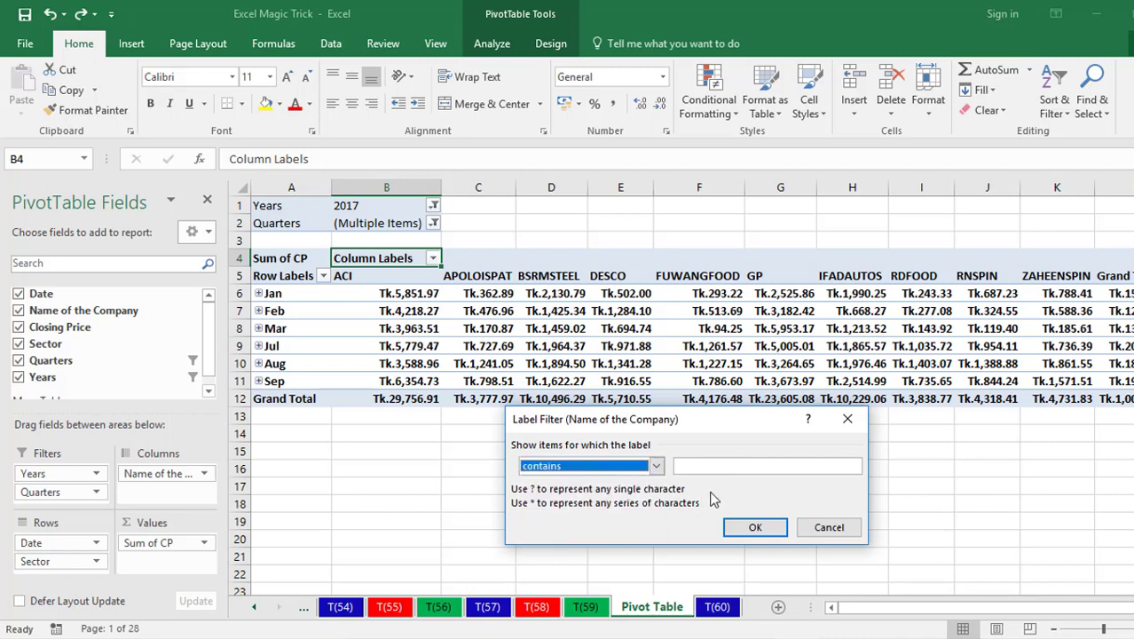
{"action": "left_click", "coordinate": [715, 467]}
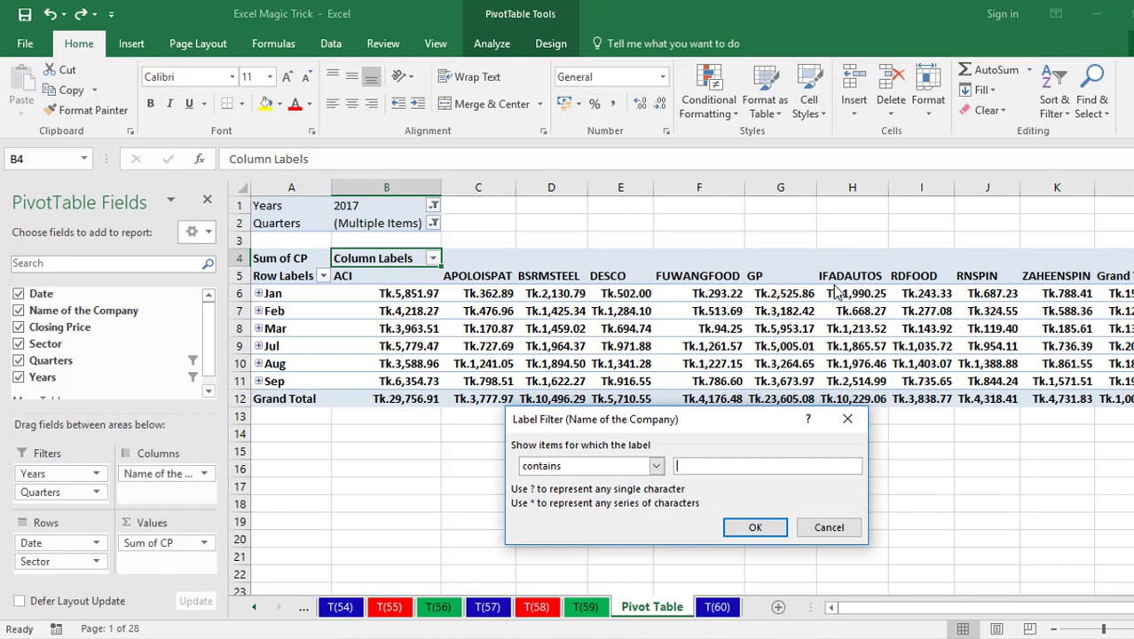
{"action": "type", "text": "U"}
{"action": "left_click", "coordinate": [765, 531]}
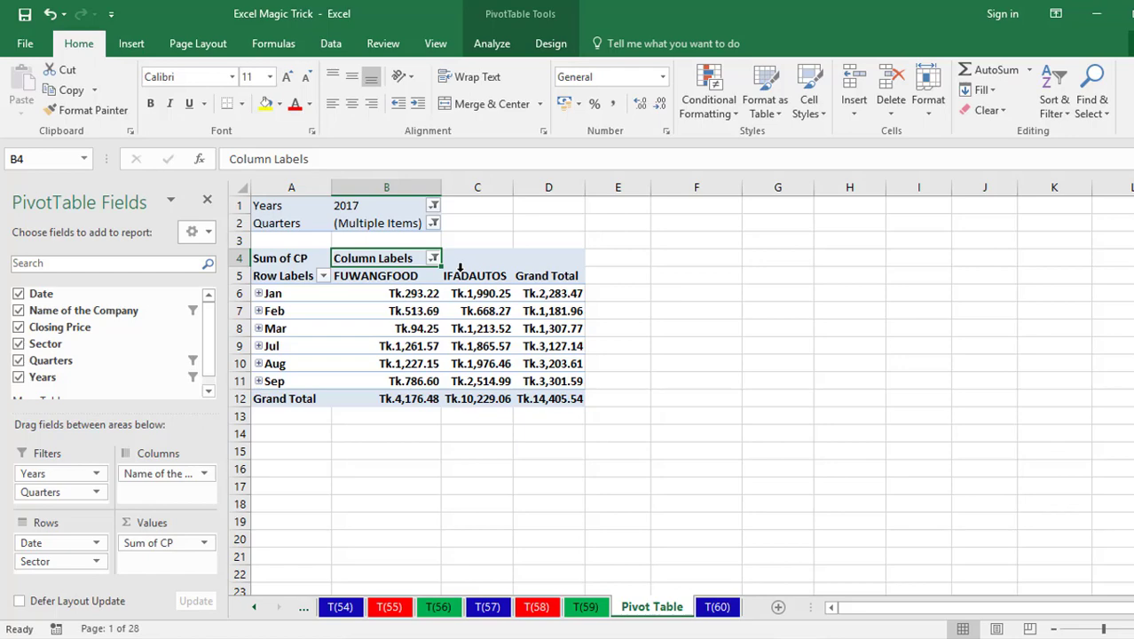
{"action": "key", "text": "ctrl+z"}
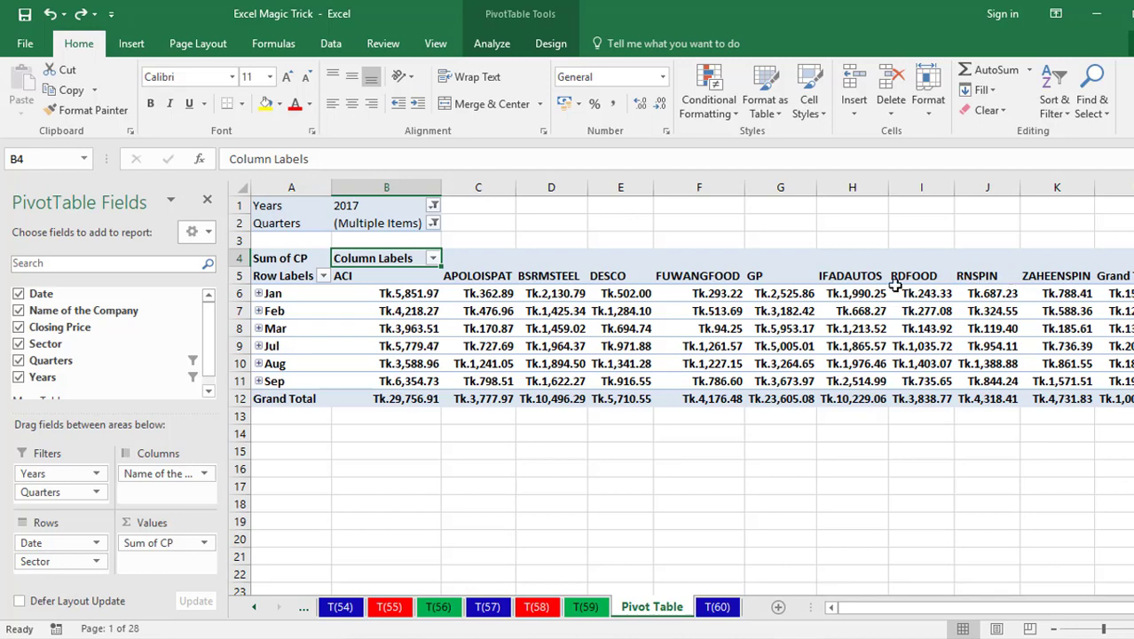
{"action": "mouse_move", "coordinate": [896, 284]}
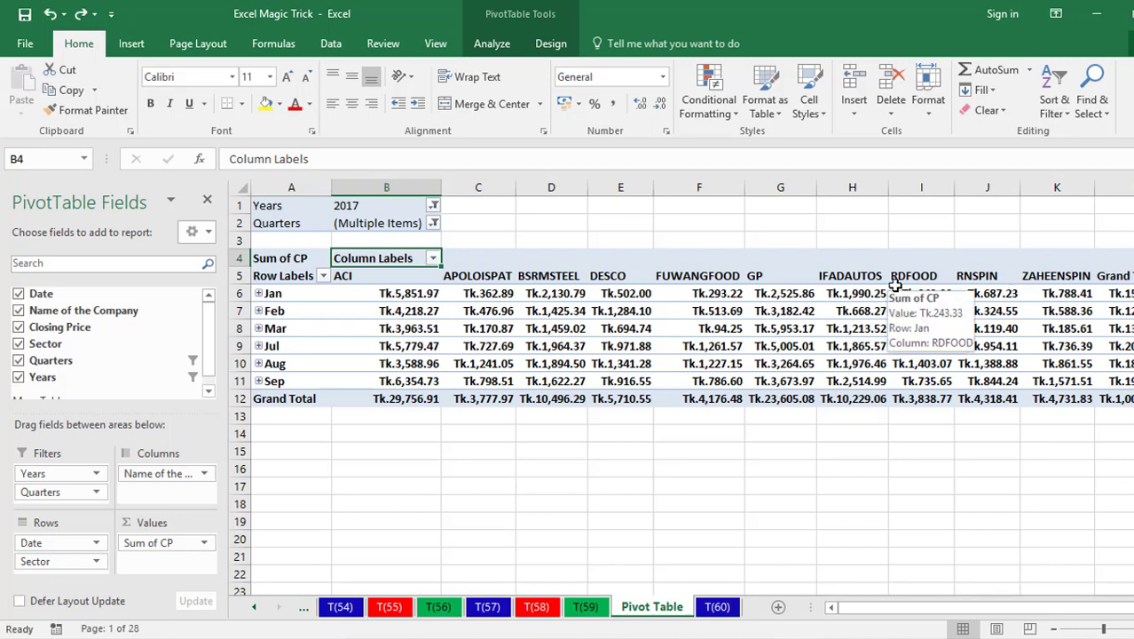
{"action": "left_click", "coordinate": [433, 259]}
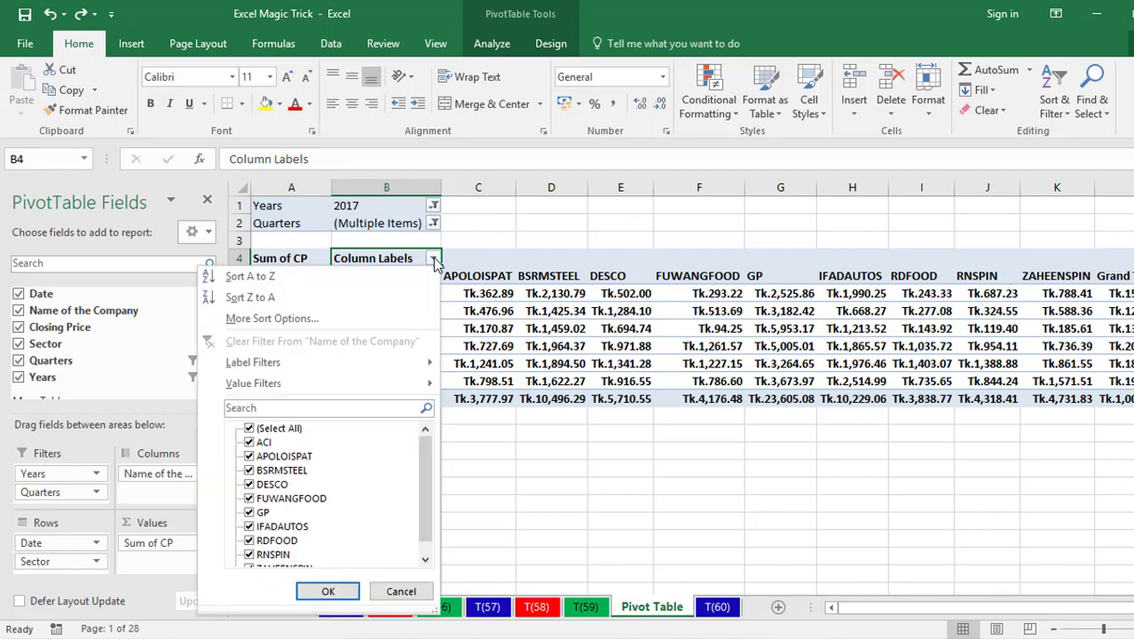
{"action": "mouse_move", "coordinate": [408, 373]}
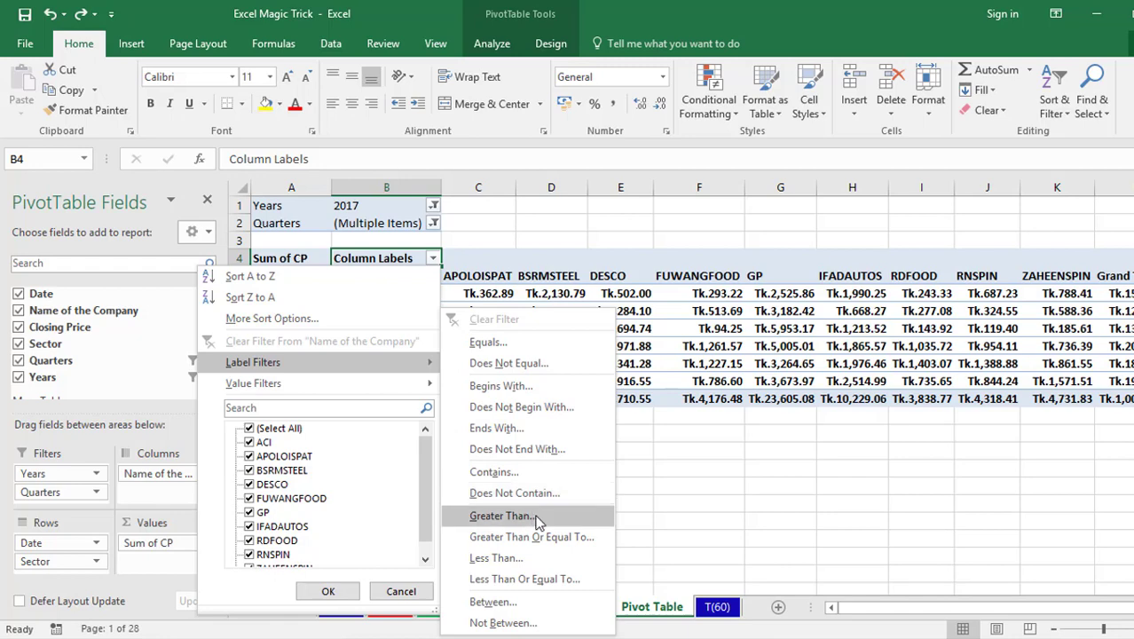
{"action": "left_click", "coordinate": [502, 516]}
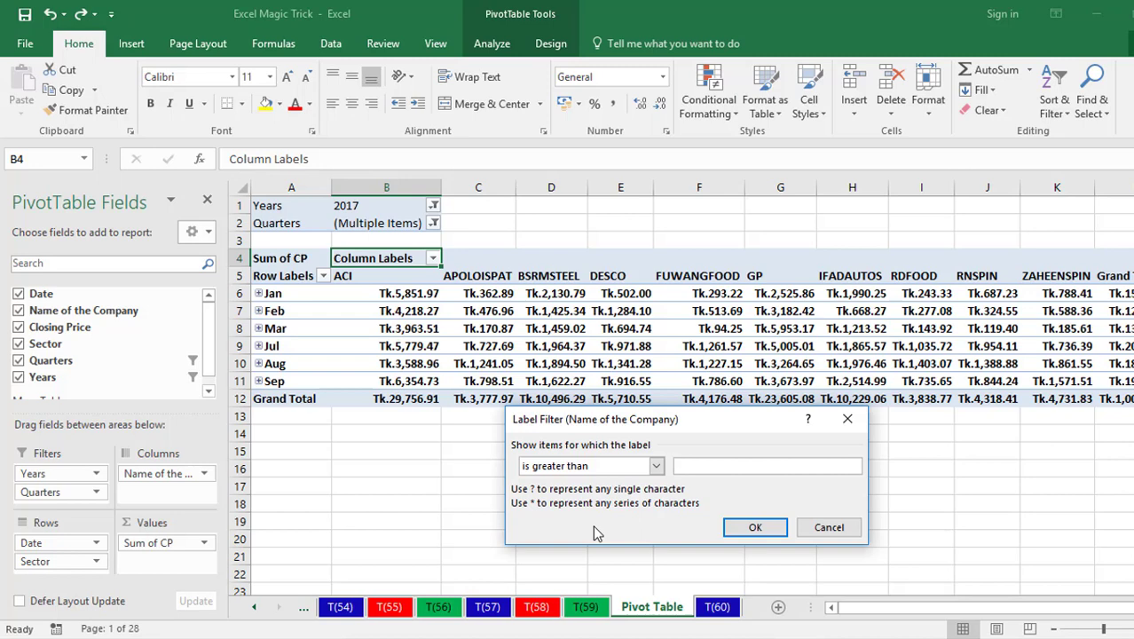
{"action": "type", "text": "G"}
{"action": "left_click", "coordinate": [757, 529]}
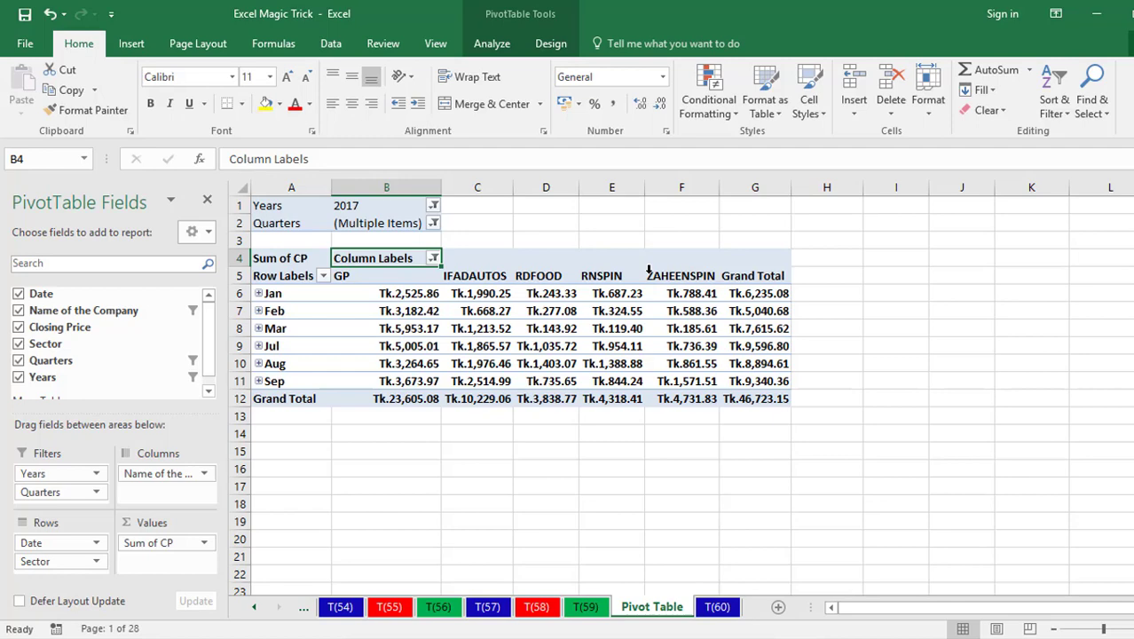
{"action": "key", "text": "ctrl+z"}
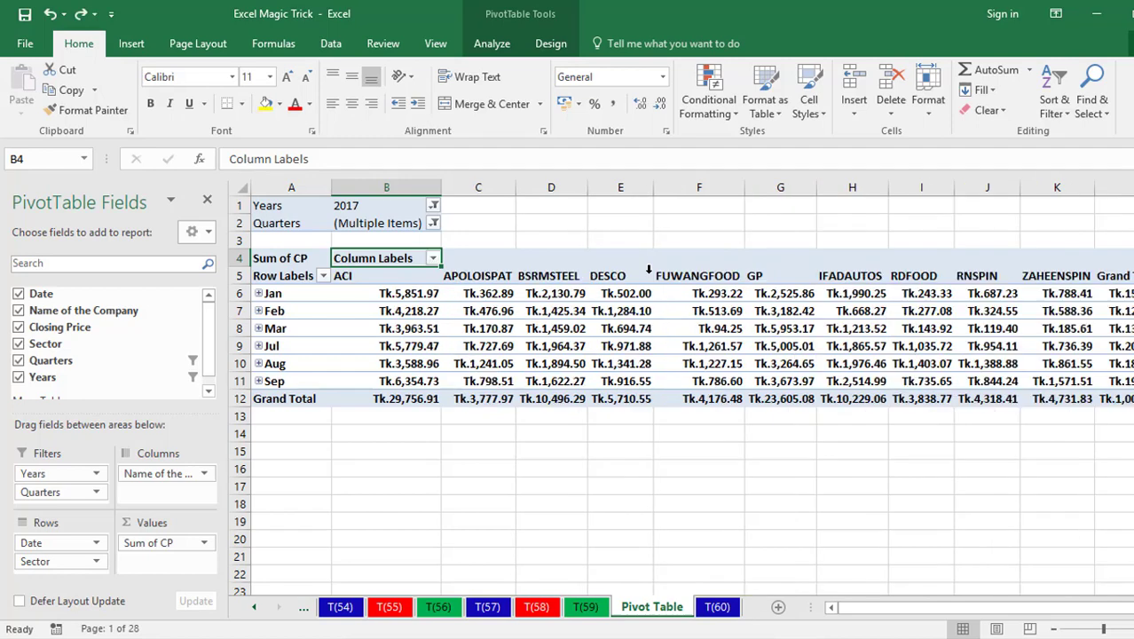
{"action": "left_click", "coordinate": [433, 258]}
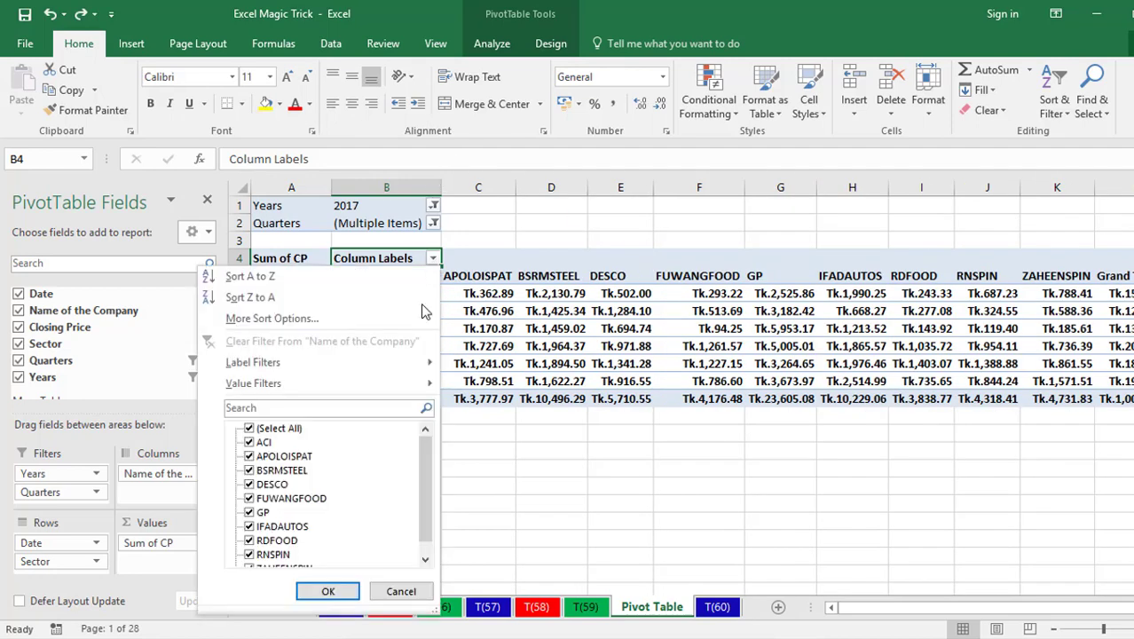
{"action": "left_click", "coordinate": [414, 367]}
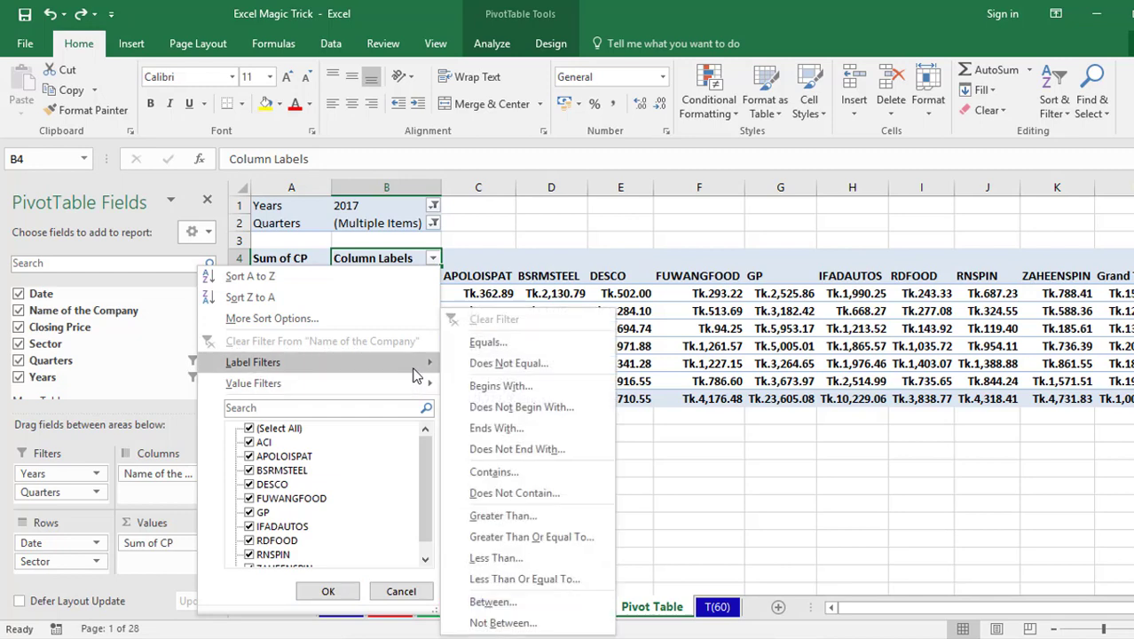
{"action": "left_click", "coordinate": [520, 556]}
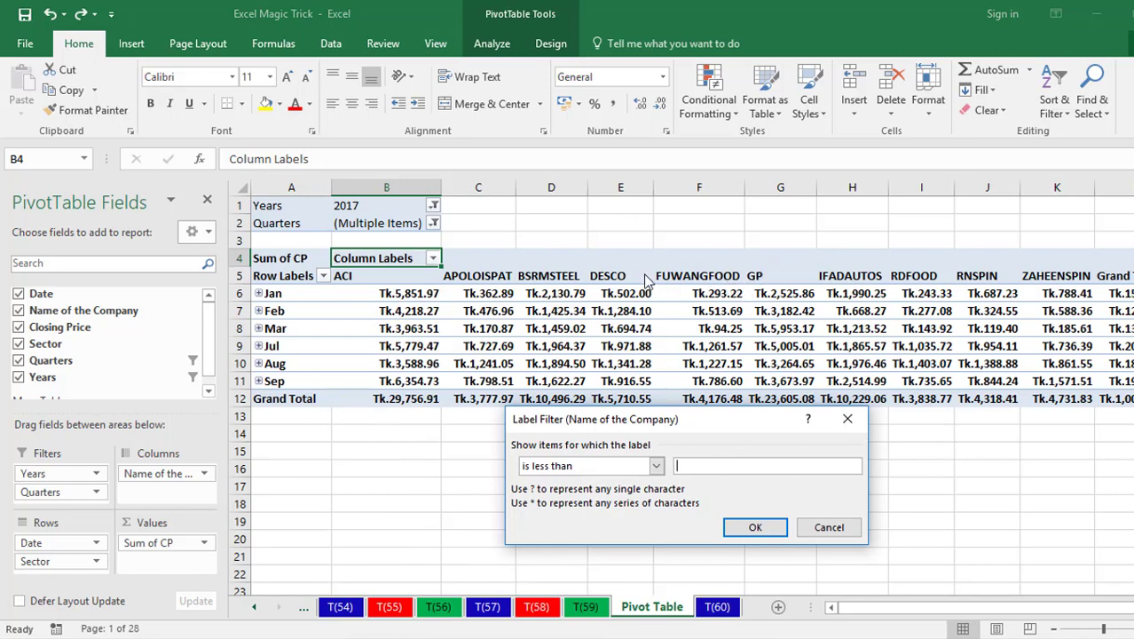
{"action": "type", "text": "G"}
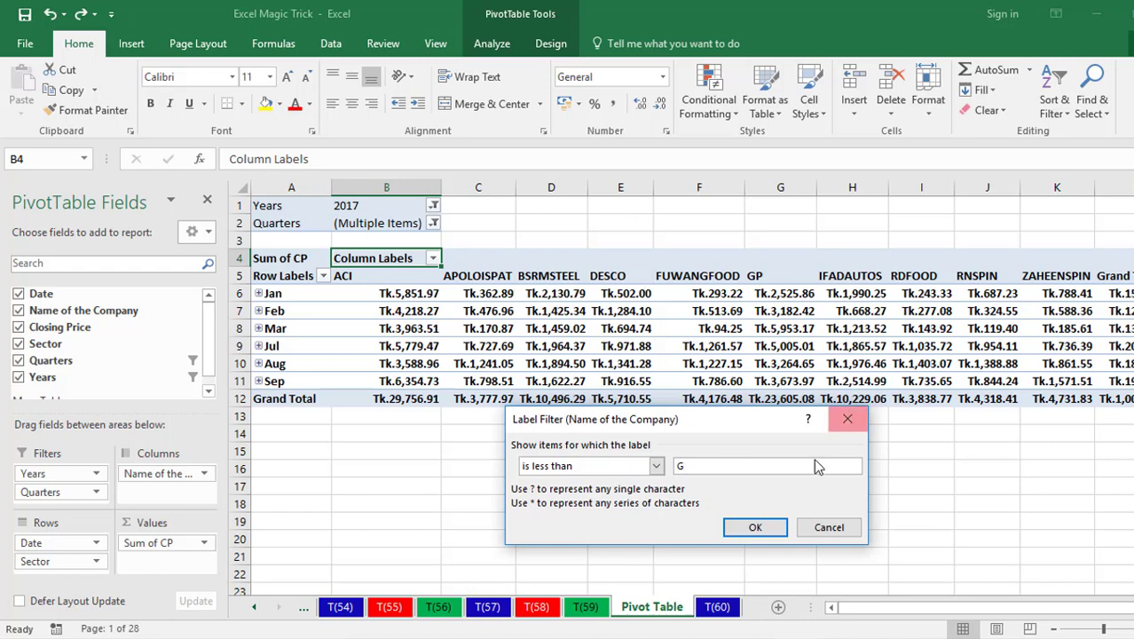
{"action": "left_click", "coordinate": [763, 525]}
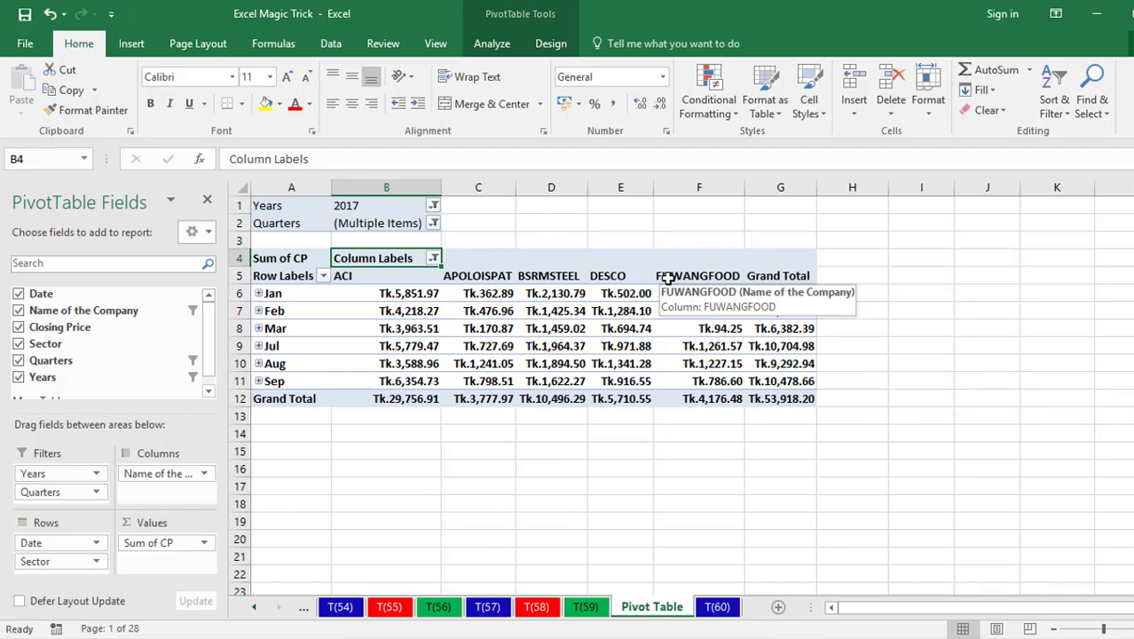
{"action": "key", "text": "ctrl+z"}
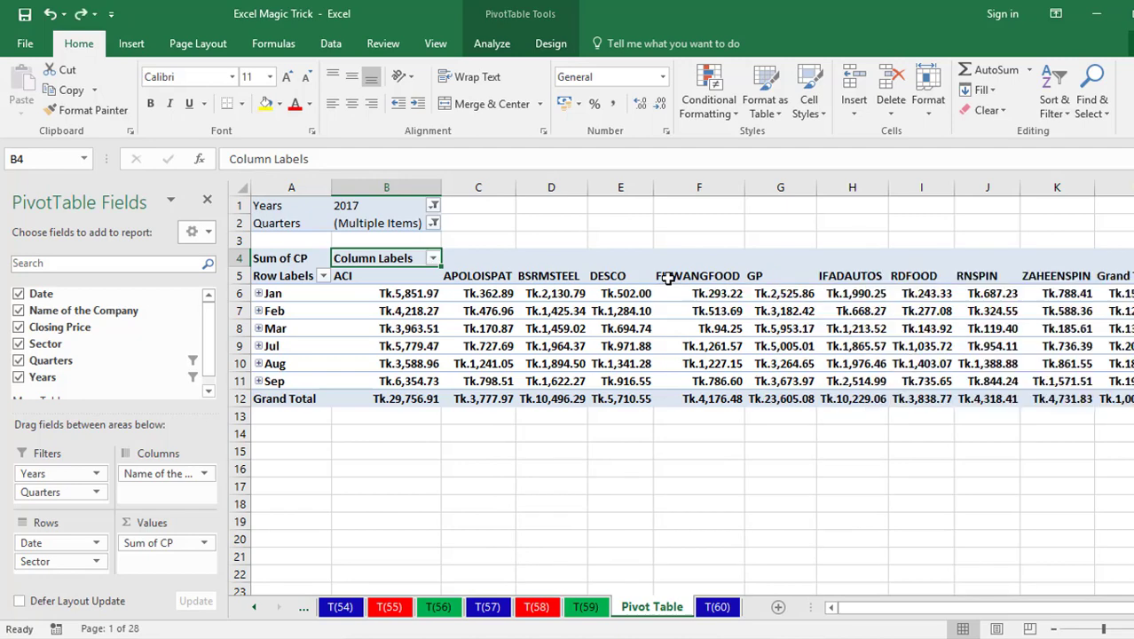
Add a company label filter 'is between D and R', leaving DESCO, FUWANGFOOD, GP, IFADAUTOS
{"action": "left_click", "coordinate": [434, 259]}
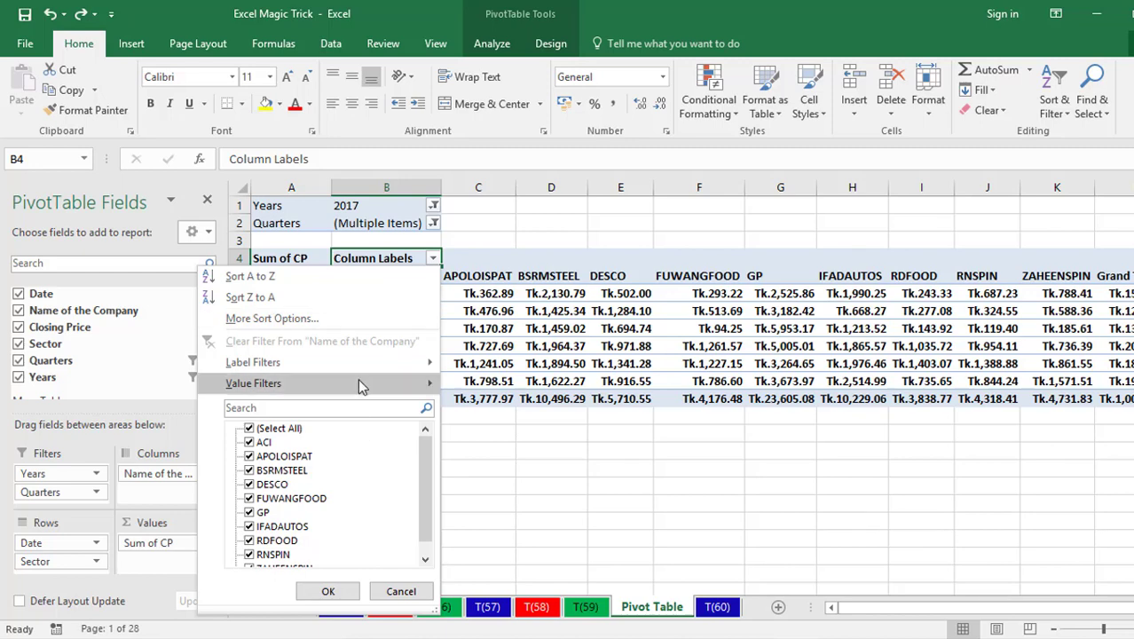
{"action": "mouse_move", "coordinate": [360, 373]}
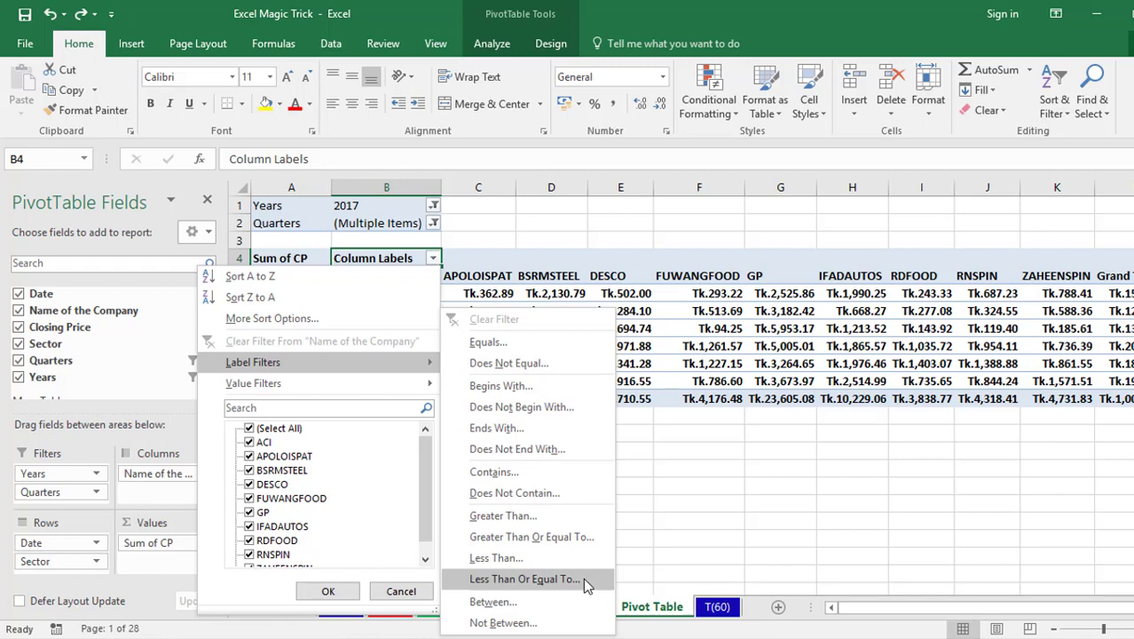
{"action": "left_click", "coordinate": [529, 606]}
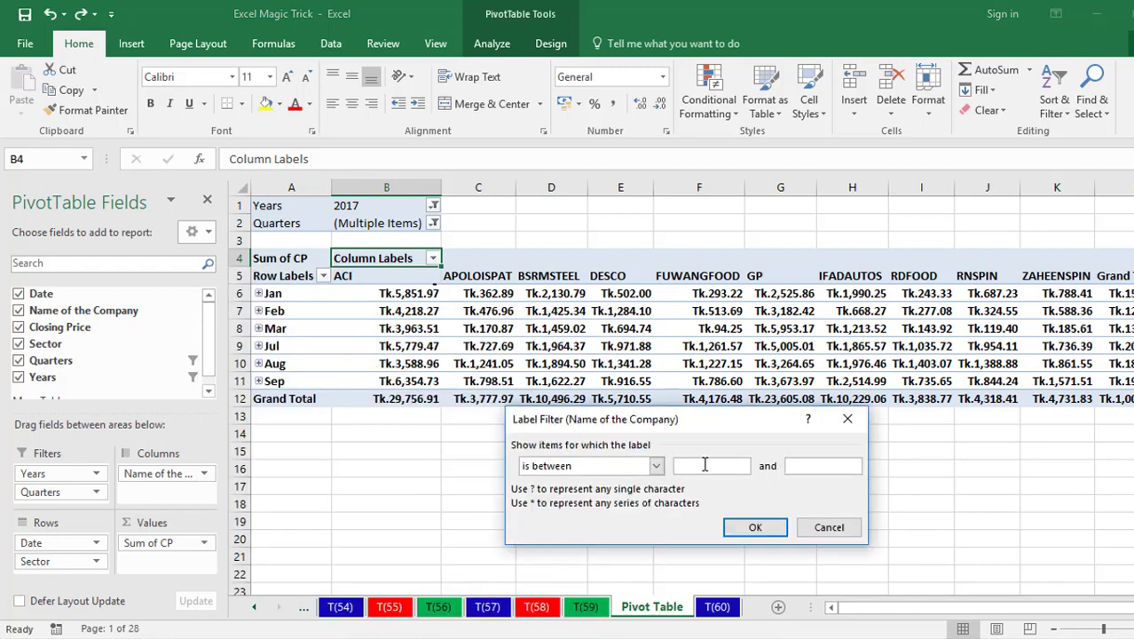
{"action": "type", "text": "D"}
{"action": "key", "text": "Tab"}
{"action": "type", "text": "R"}
{"action": "left_click", "coordinate": [755, 528]}
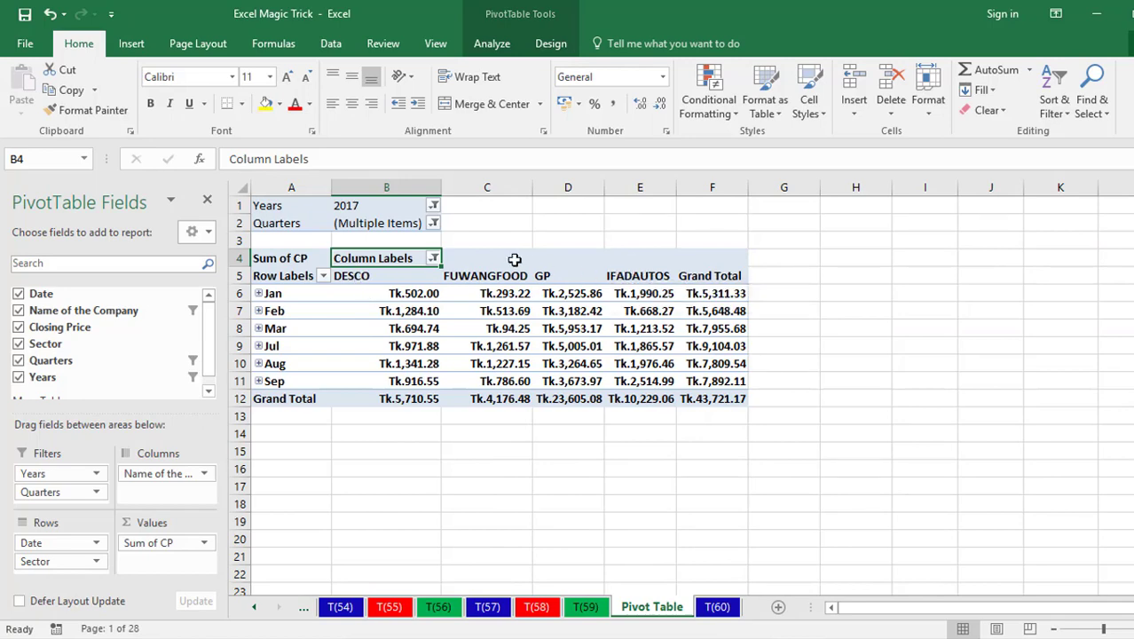
Clear the 'between D and R' company filter, then review Label Filters without changing anything
{"action": "left_click", "coordinate": [433, 258]}
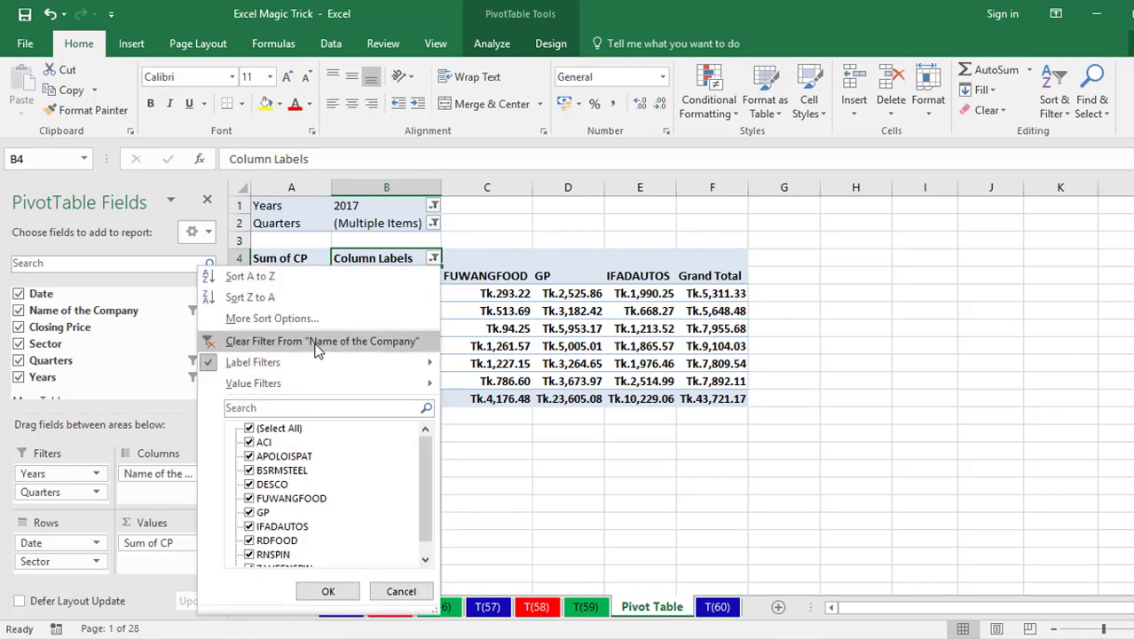
{"action": "left_click", "coordinate": [316, 346]}
{"action": "left_click", "coordinate": [433, 258]}
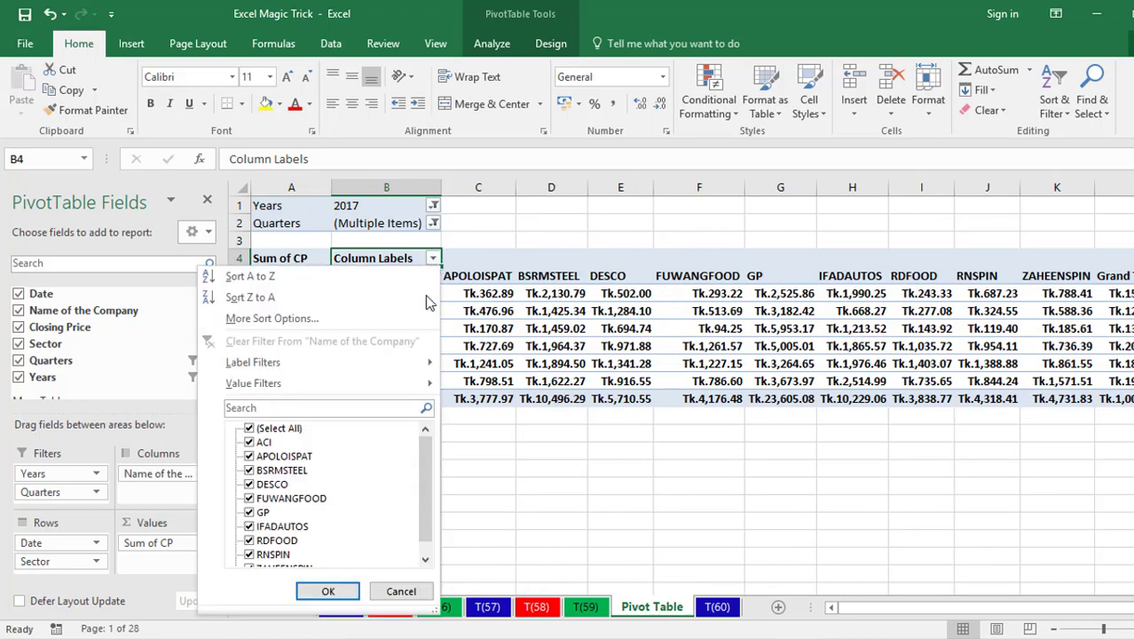
{"action": "mouse_move", "coordinate": [411, 364]}
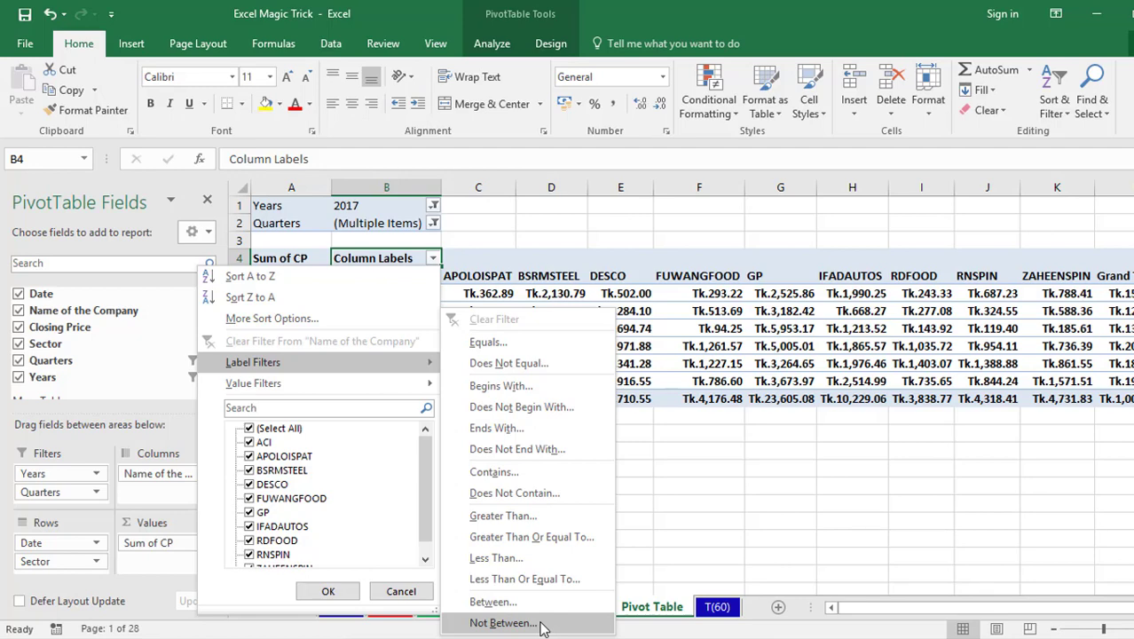
{"action": "left_click", "coordinate": [654, 519]}
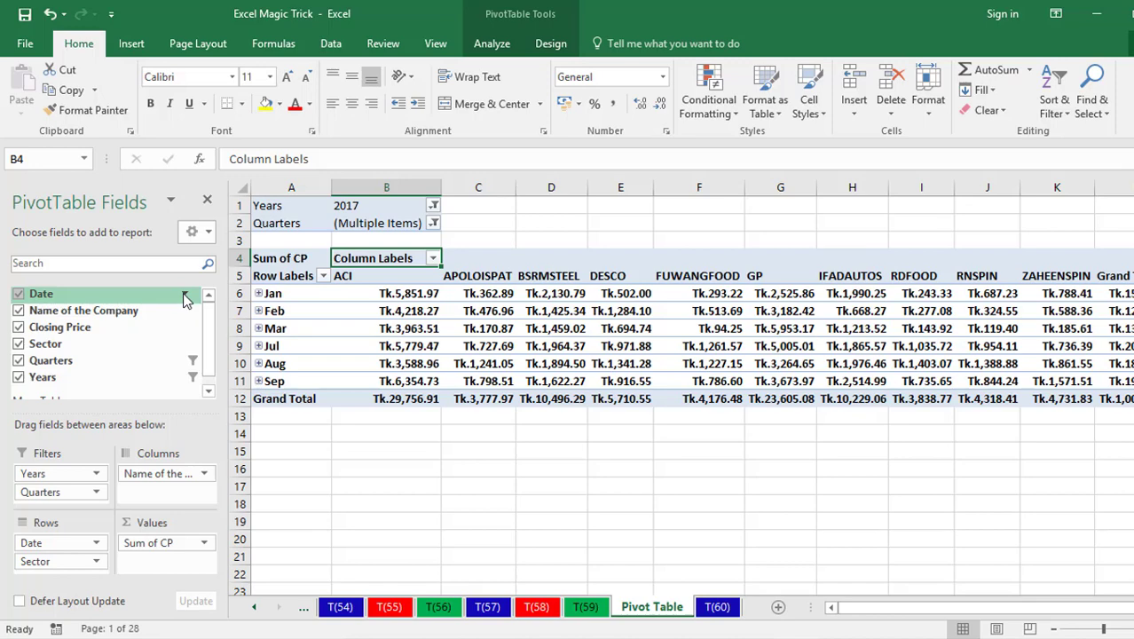
{"action": "left_click", "coordinate": [185, 296]}
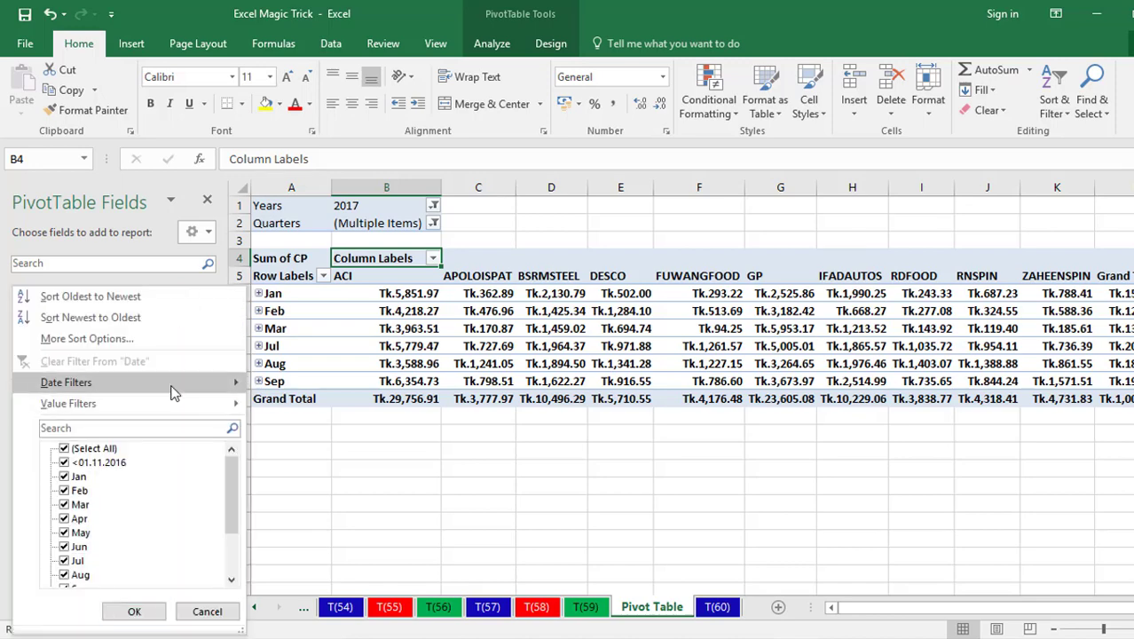
{"action": "mouse_move", "coordinate": [175, 386]}
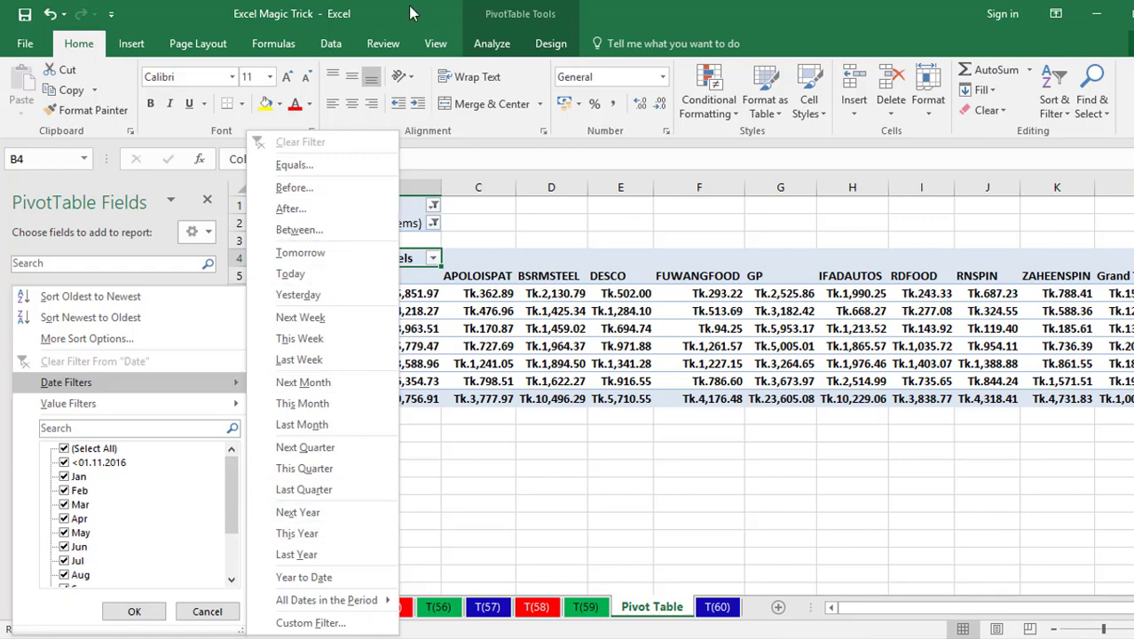
{"action": "left_click", "coordinate": [345, 266]}
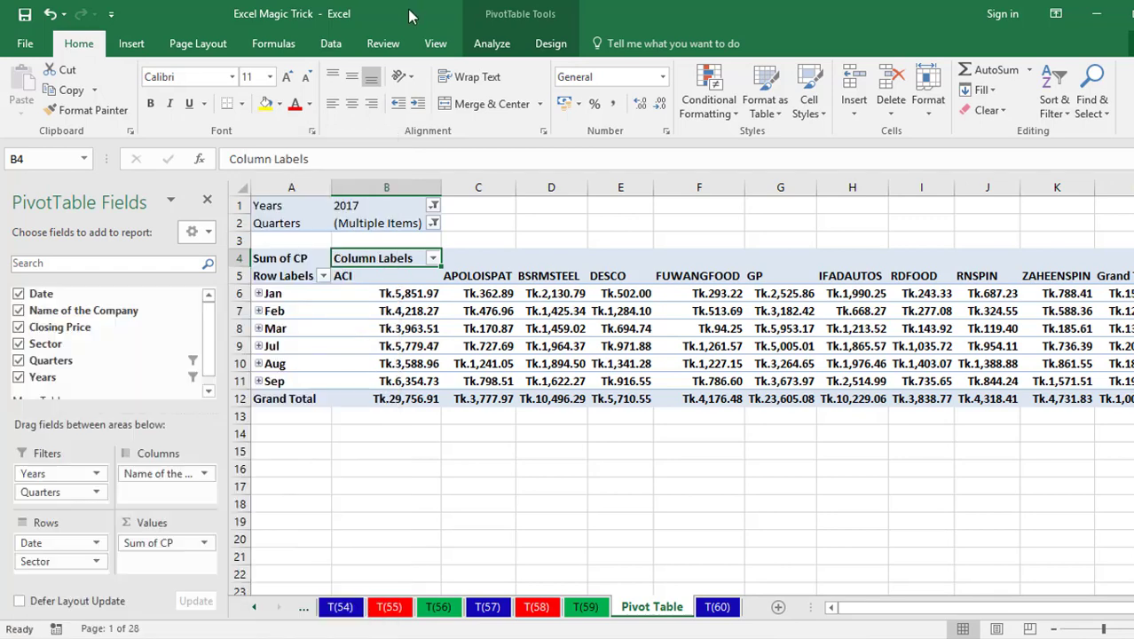
{"action": "left_click", "coordinate": [323, 276]}
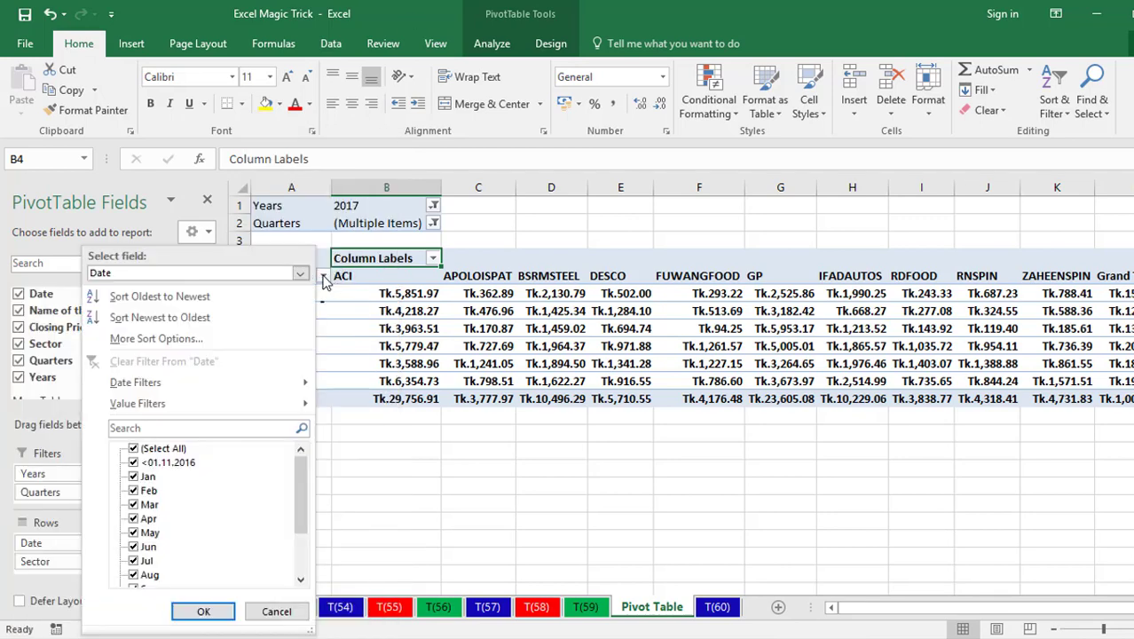
{"action": "left_click", "coordinate": [240, 388]}
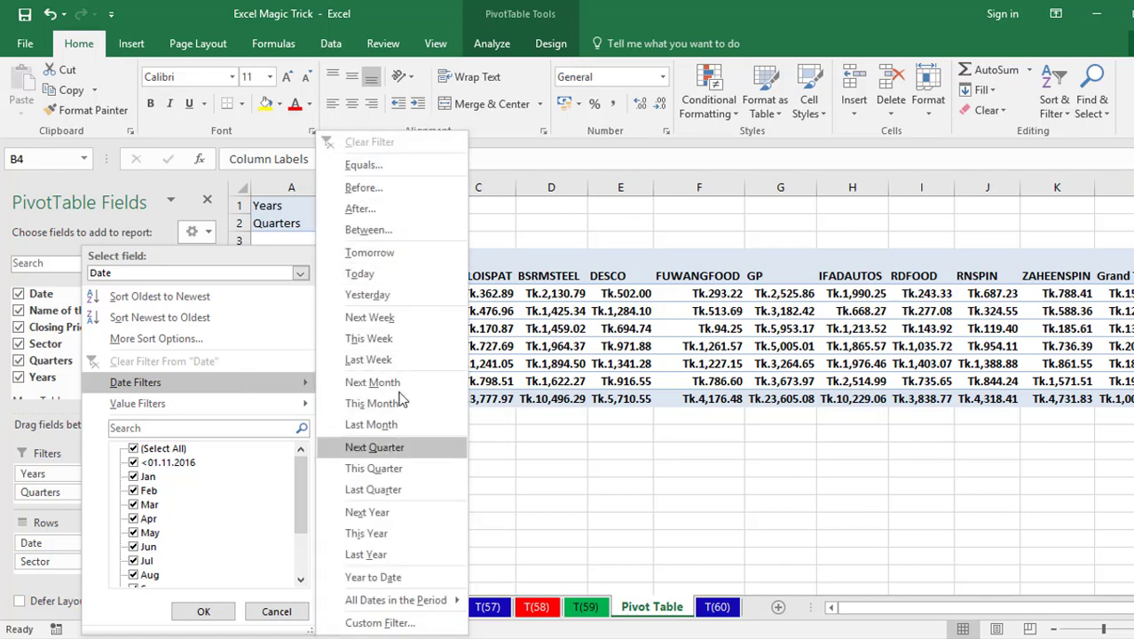
{"action": "left_click", "coordinate": [423, 165]}
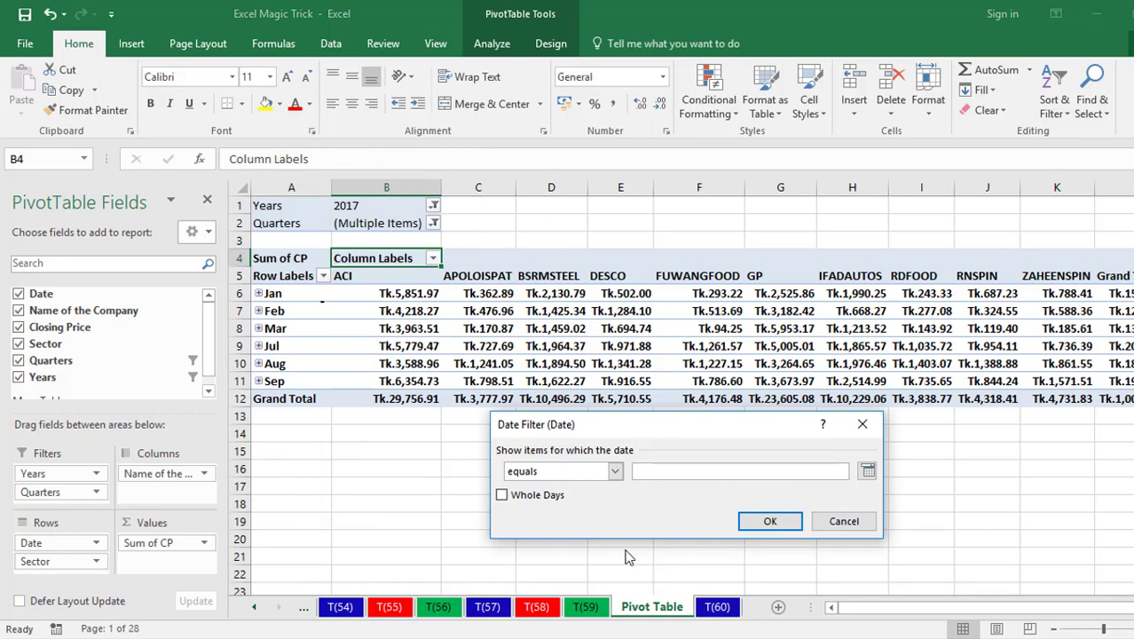
{"action": "left_click", "coordinate": [867, 472]}
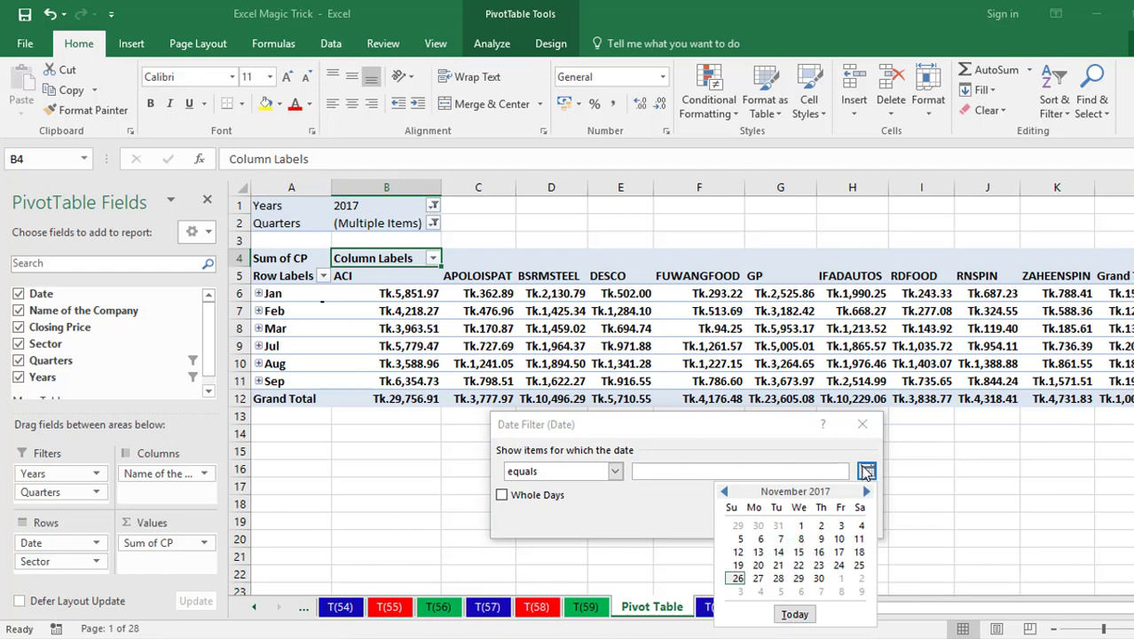
{"action": "left_click", "coordinate": [866, 471]}
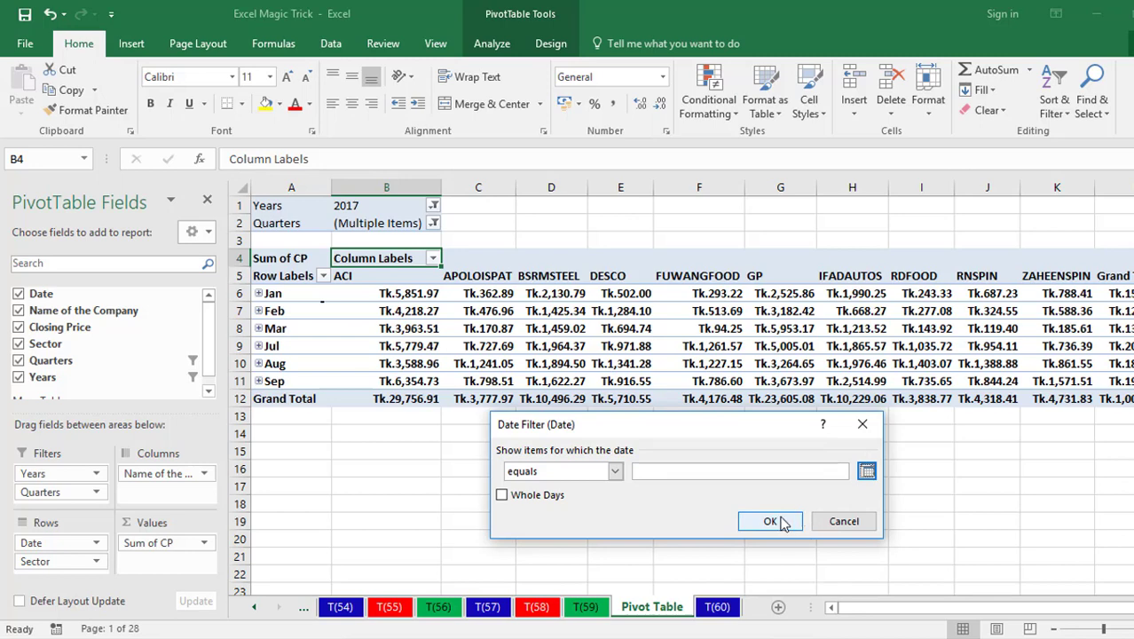
{"action": "left_click", "coordinate": [843, 522]}
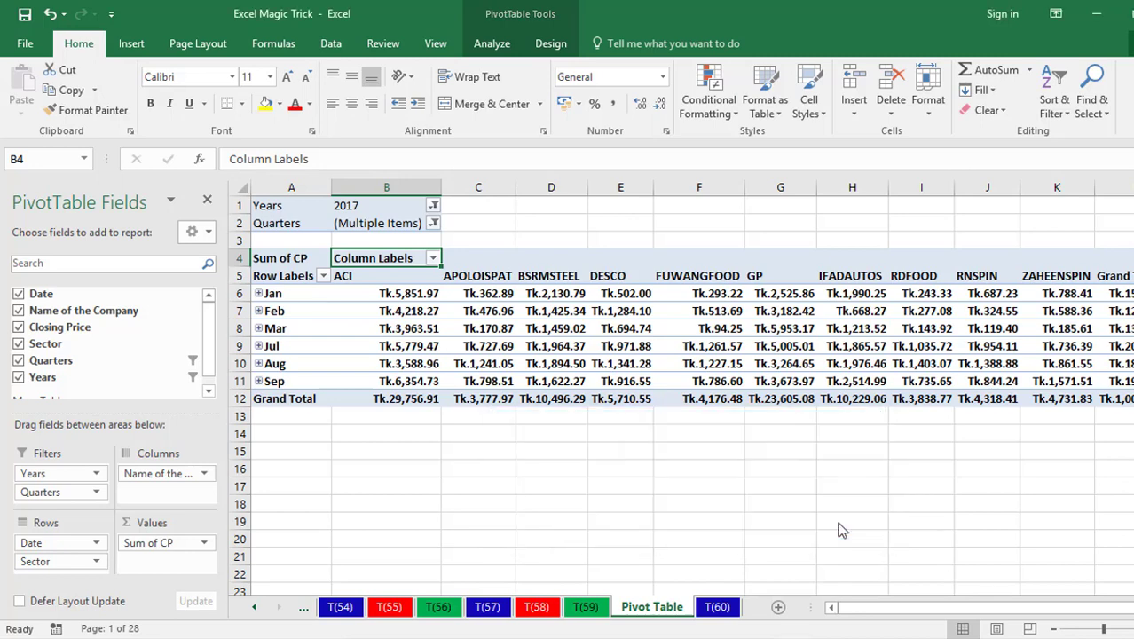
Open the Row Labels dropdown to view the Date Filters options, close it, then reopen it
{"action": "left_click", "coordinate": [323, 276]}
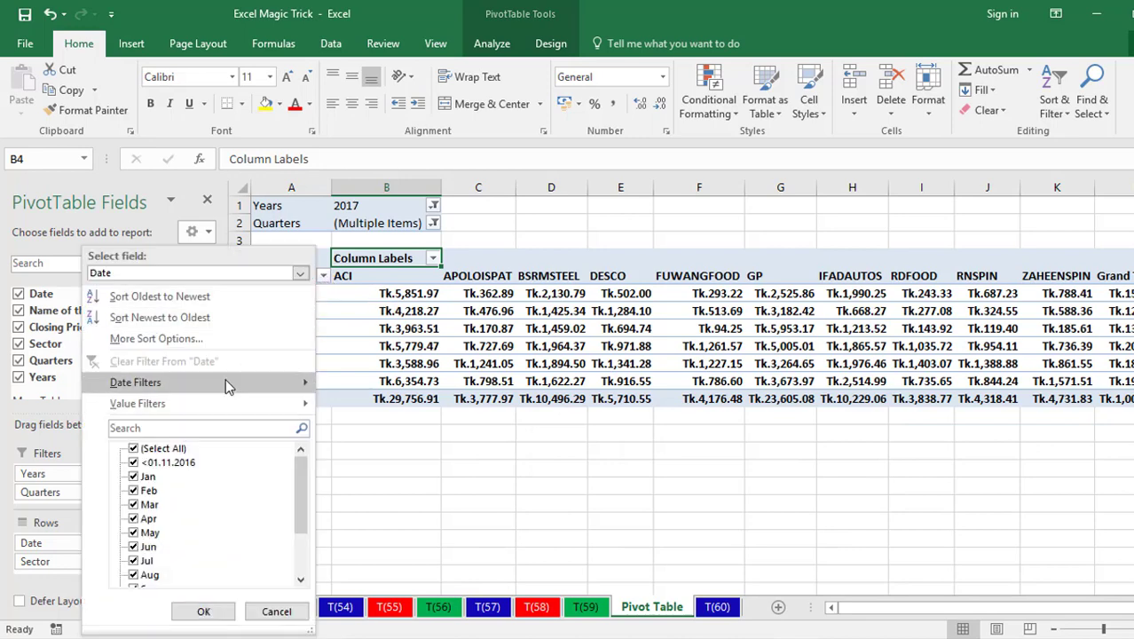
{"action": "mouse_move", "coordinate": [226, 379]}
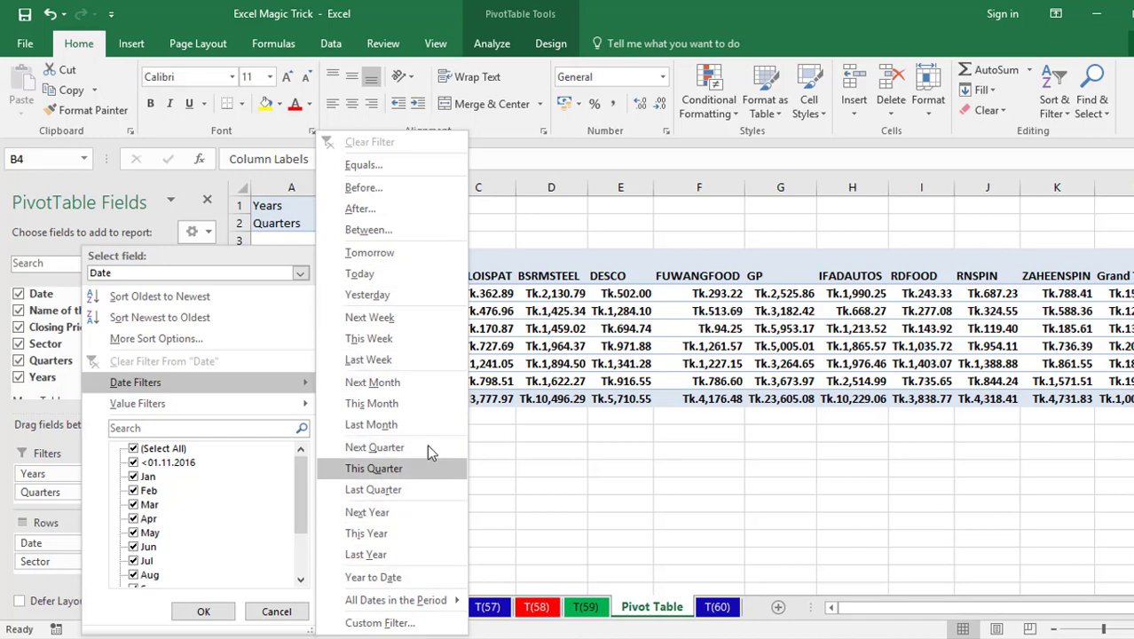
{"action": "left_click", "coordinate": [506, 460]}
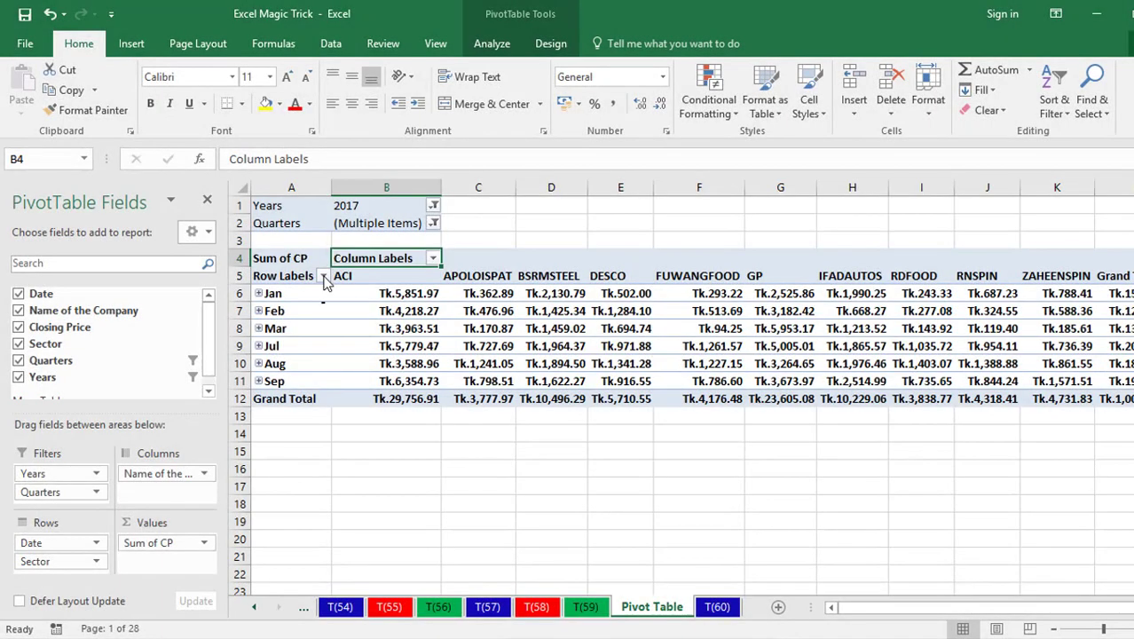
{"action": "left_click", "coordinate": [325, 277]}
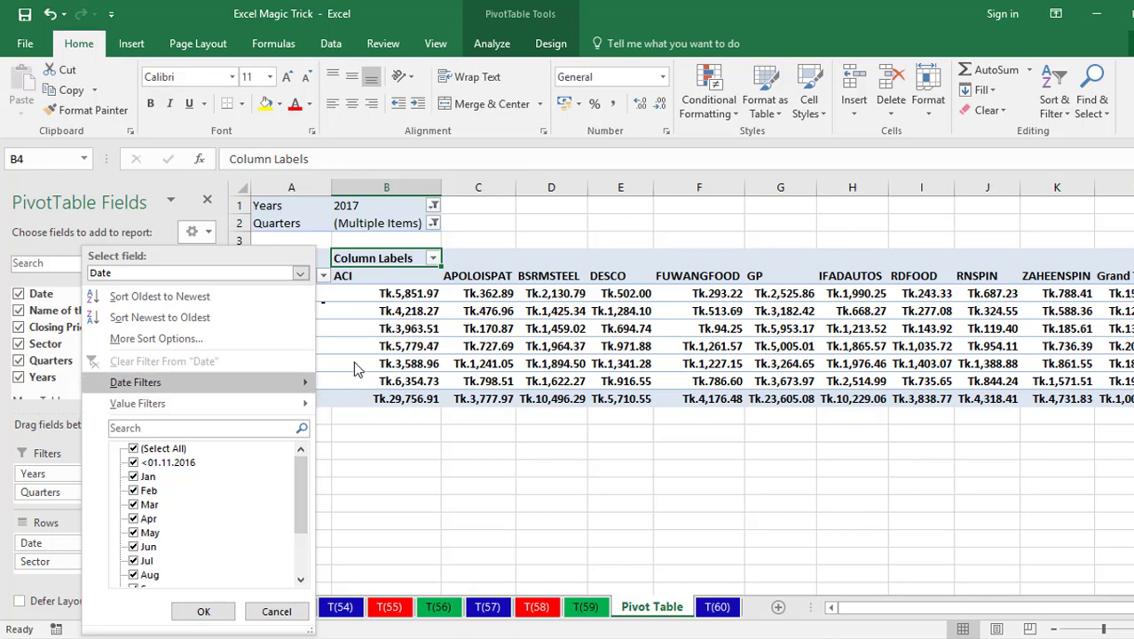
From the Column Labels dropdown, start an Equals value filter for Name of the Company on Sum of CP
{"action": "left_click", "coordinate": [434, 260]}
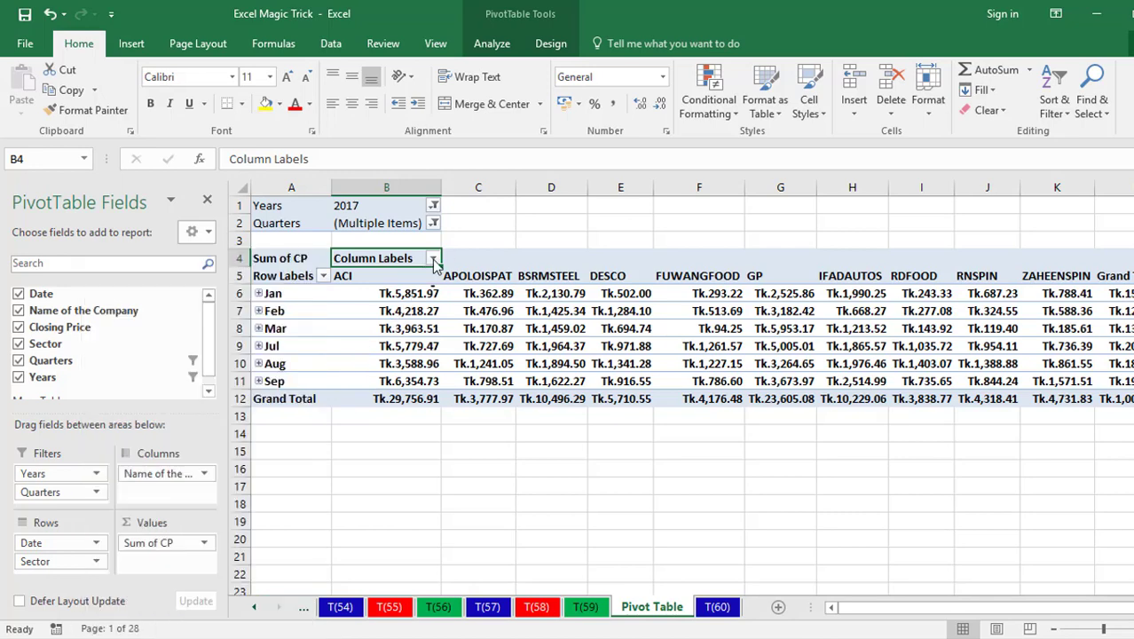
{"action": "left_click", "coordinate": [433, 260]}
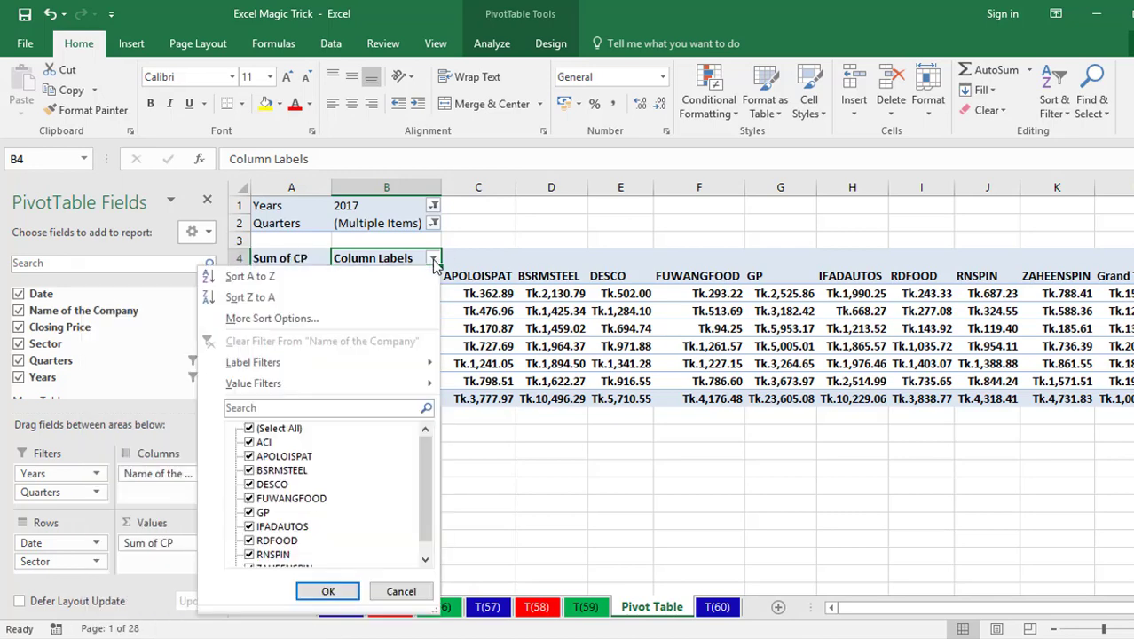
{"action": "left_click", "coordinate": [417, 396]}
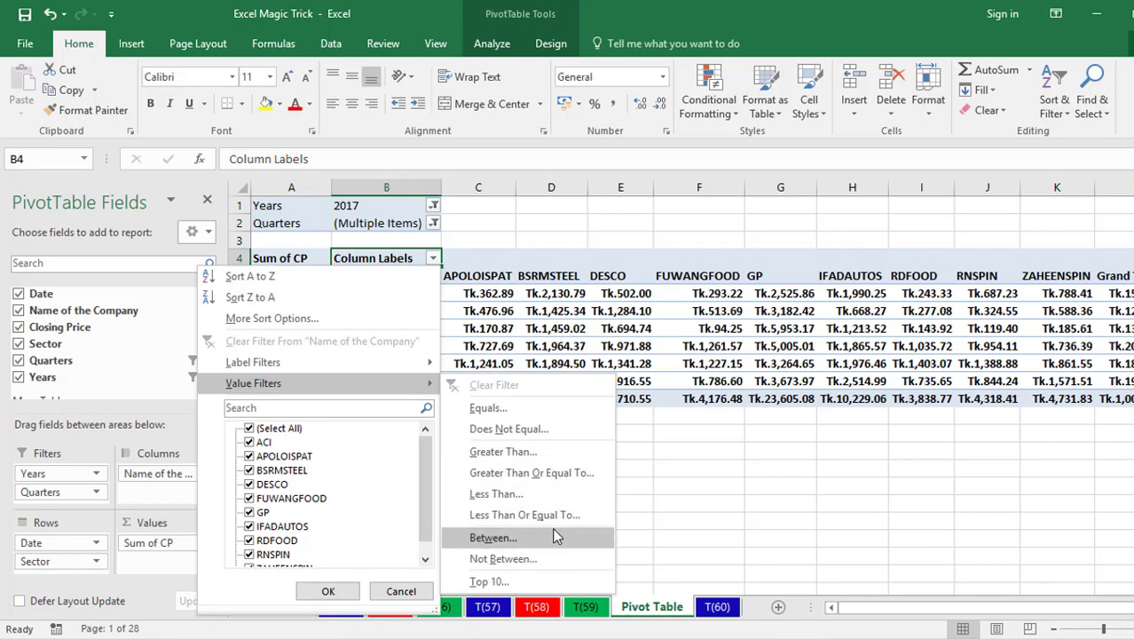
{"action": "left_click", "coordinate": [525, 410]}
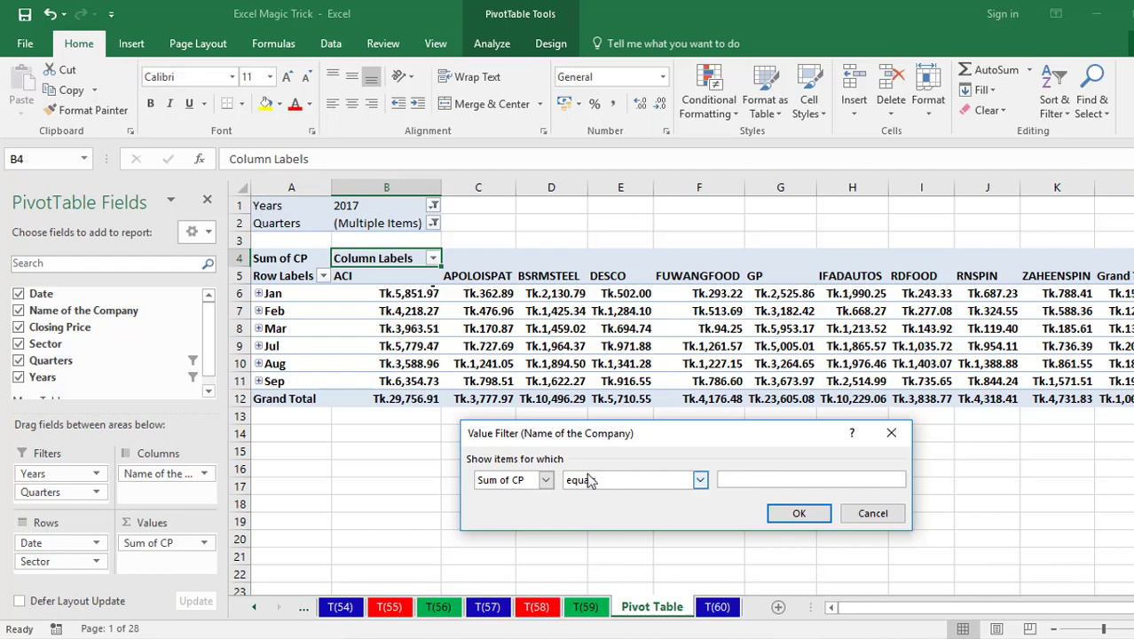
Switch the Value Filter comparison condition to 'is between'
{"action": "left_click", "coordinate": [700, 480]}
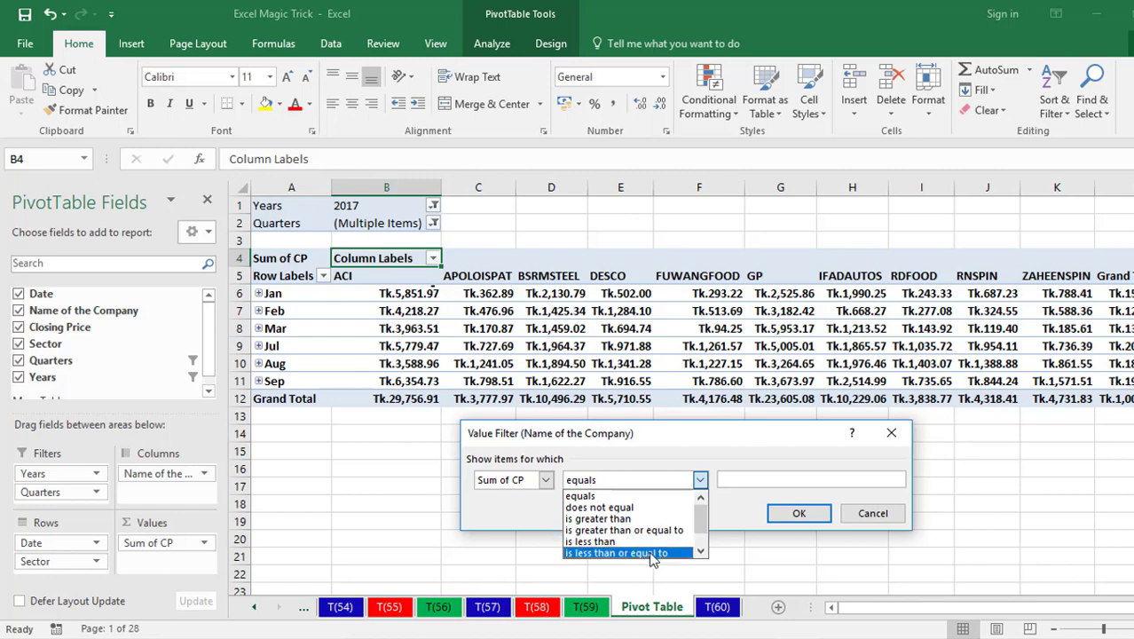
{"action": "left_click", "coordinate": [700, 553]}
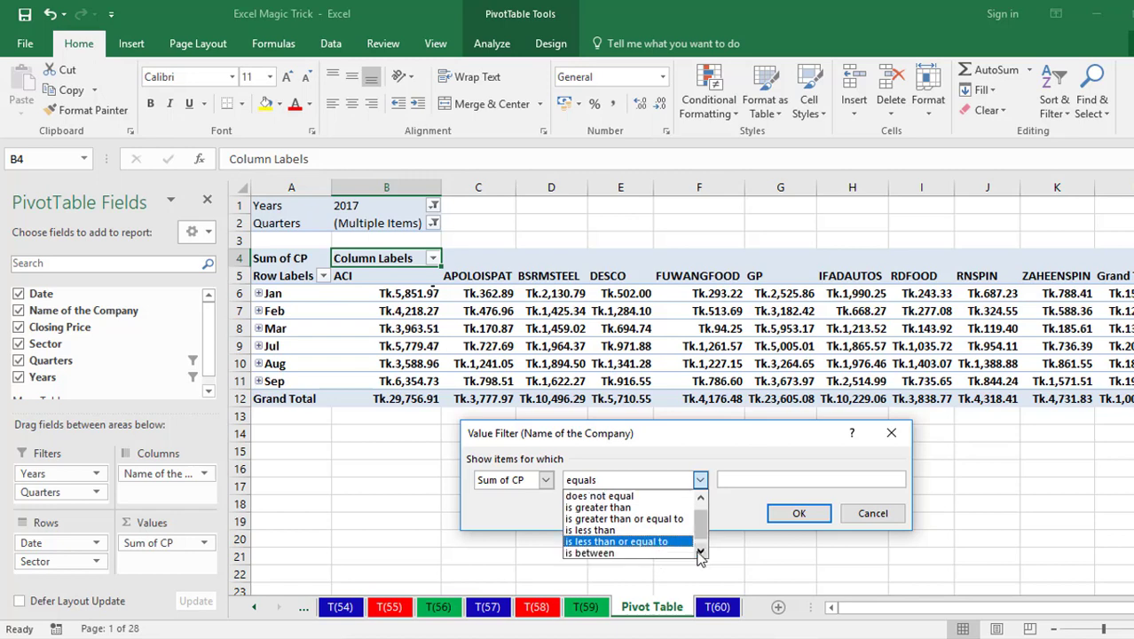
{"action": "left_click", "coordinate": [604, 552]}
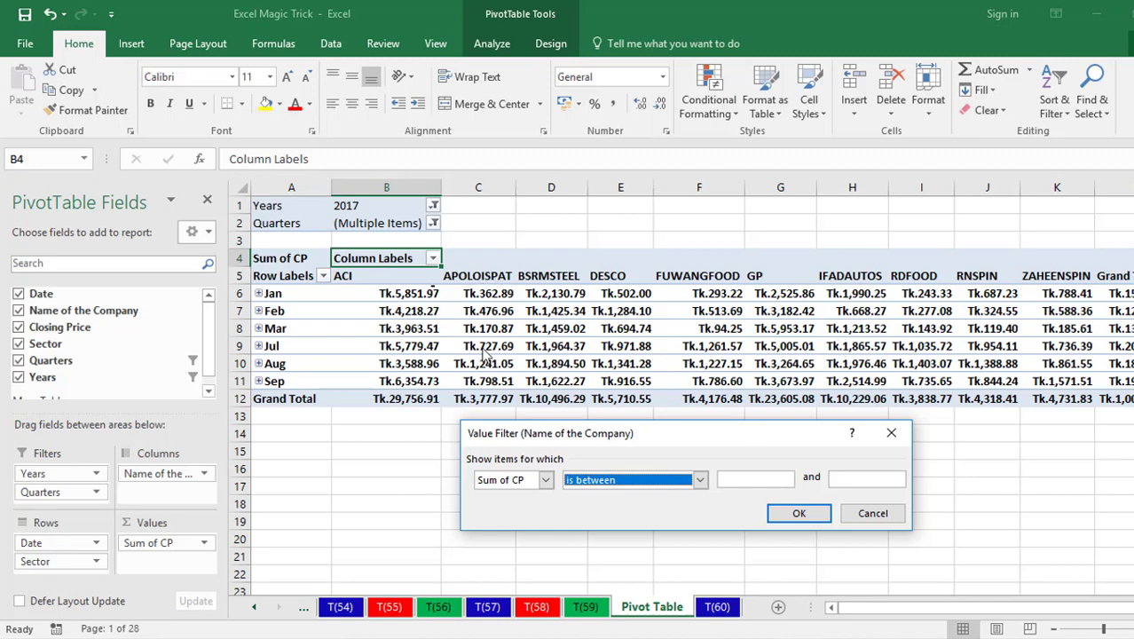
Change the condition to 'is not between', then cancel the dialog without applying any filter
{"action": "left_click", "coordinate": [700, 480]}
{"action": "left_click", "coordinate": [701, 552]}
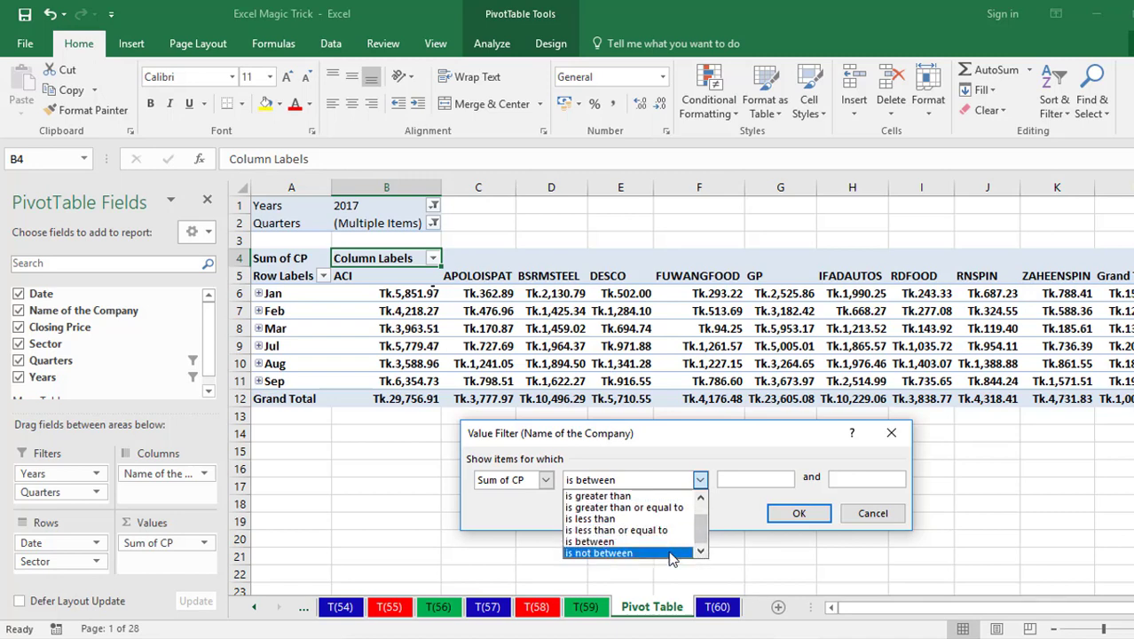
{"action": "left_click", "coordinate": [673, 554]}
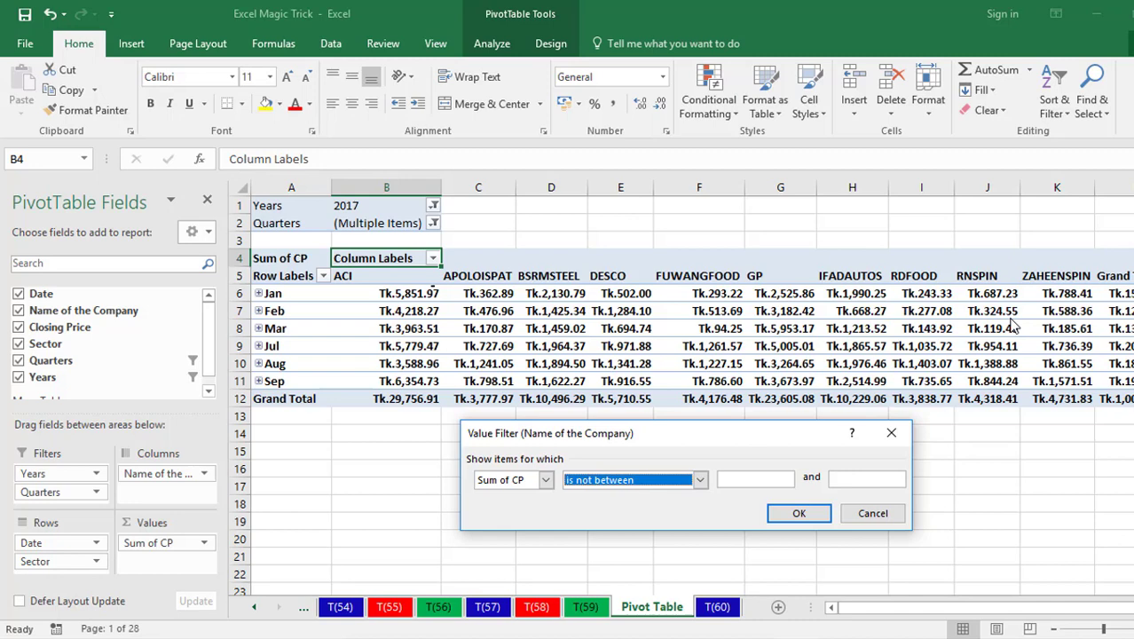
{"action": "key", "text": "Escape"}
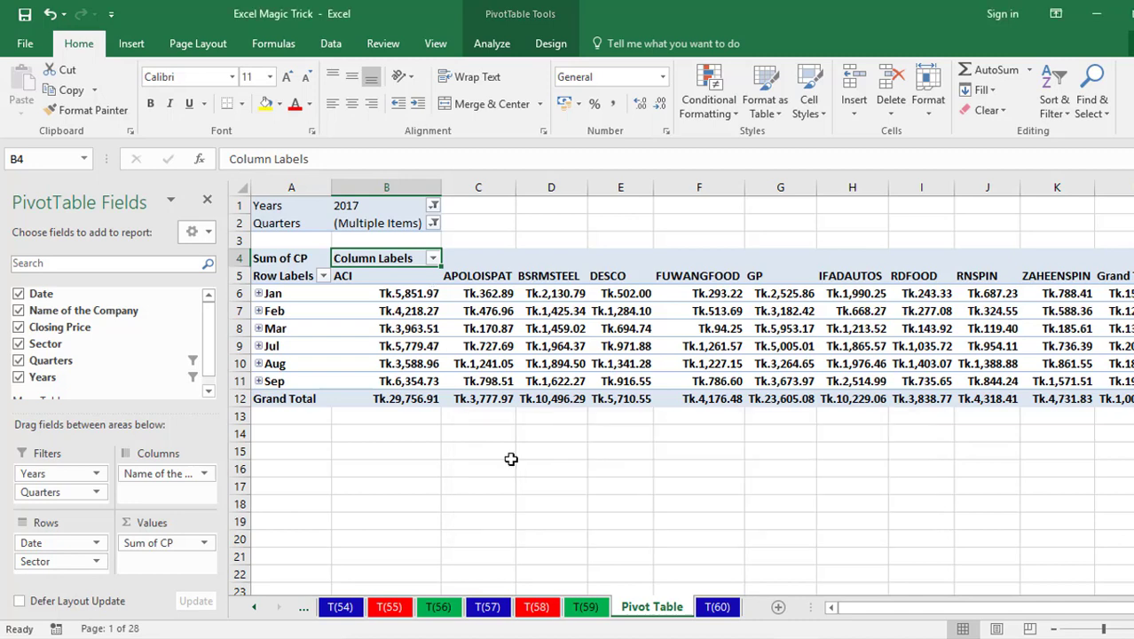